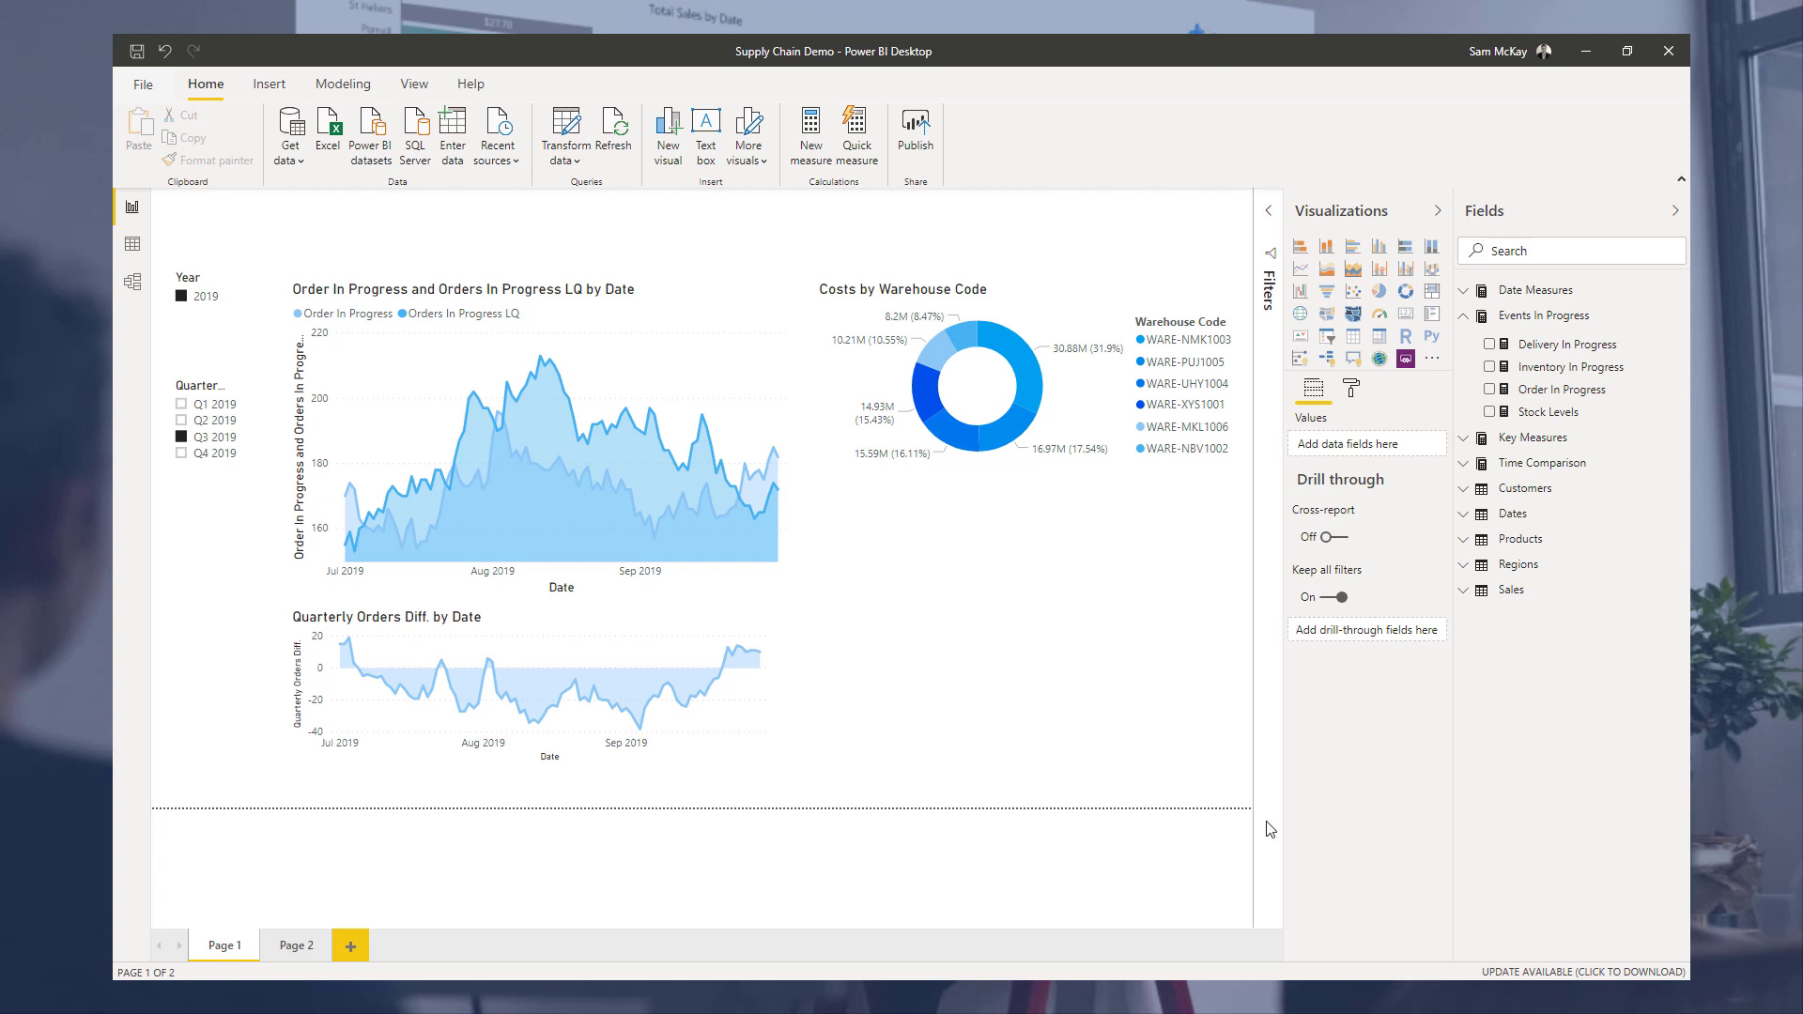
- Switch to Model view to see Dates, Customers, Products and Regions linked to Sales
{"action": "left_click", "coordinate": [126, 283]}
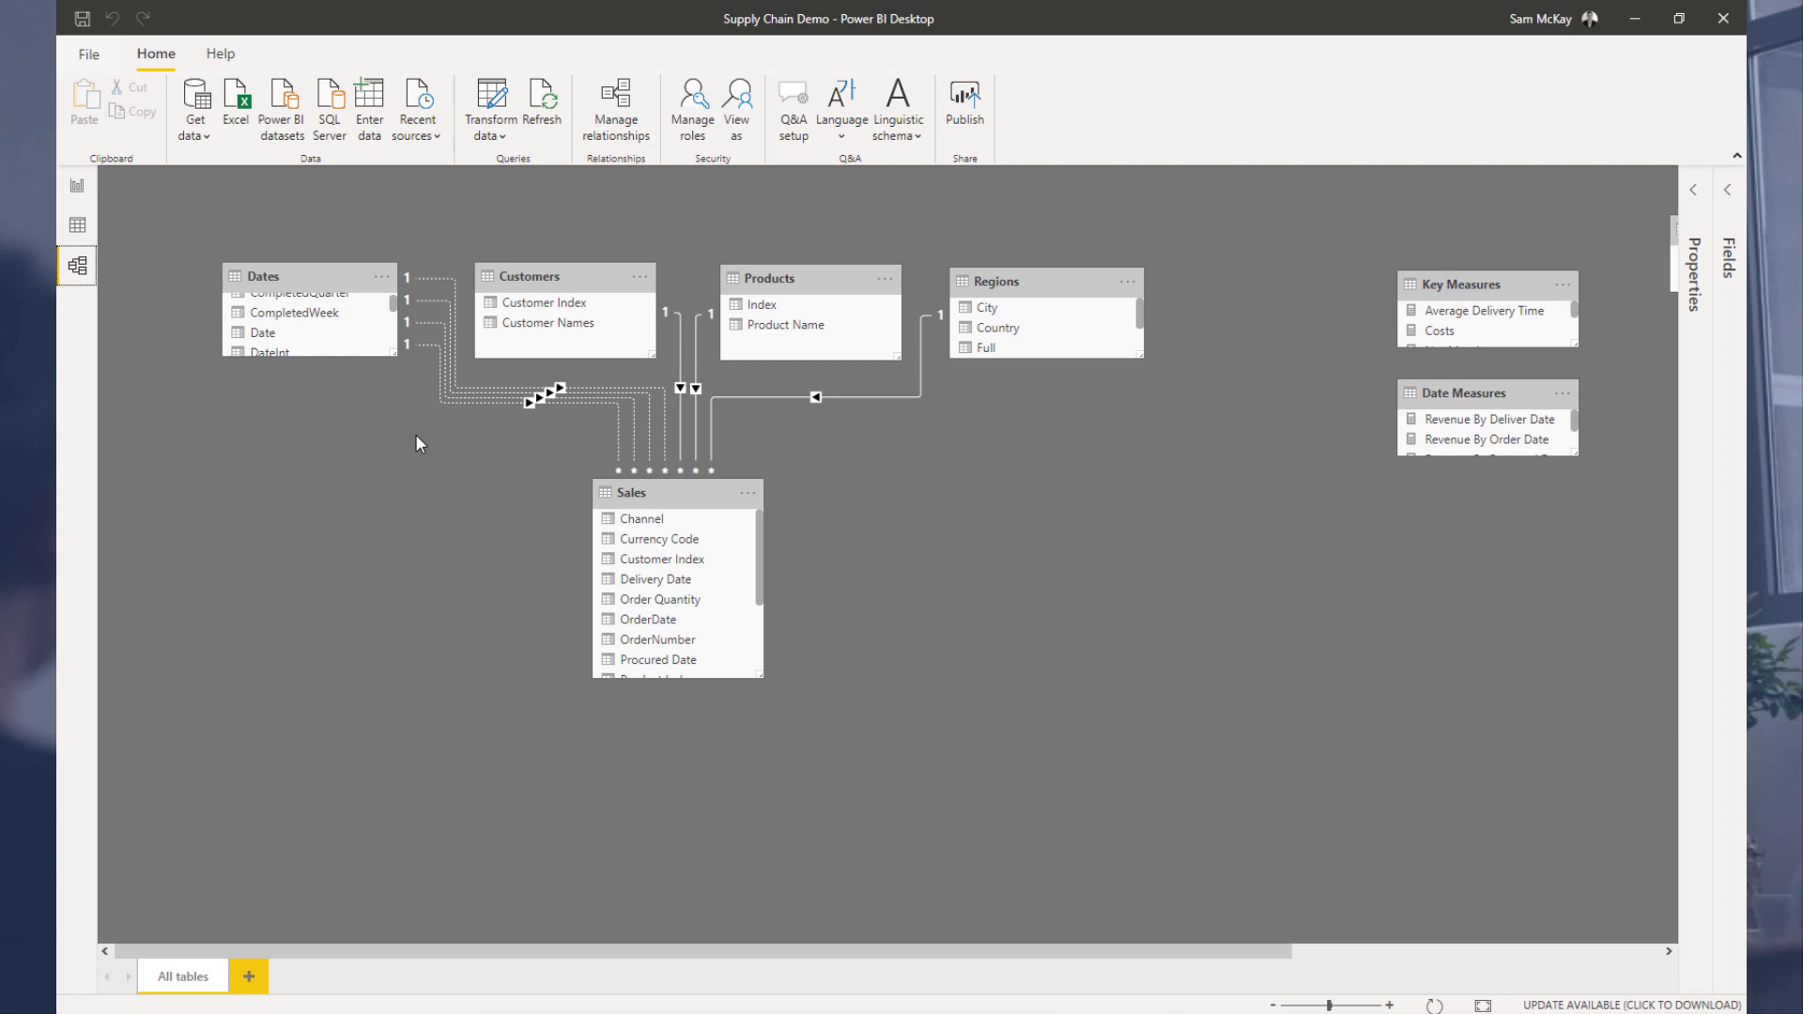
- Inspect the Sales table rows in Data view, then return to the Order In Progress report page
{"action": "left_click", "coordinate": [77, 224]}
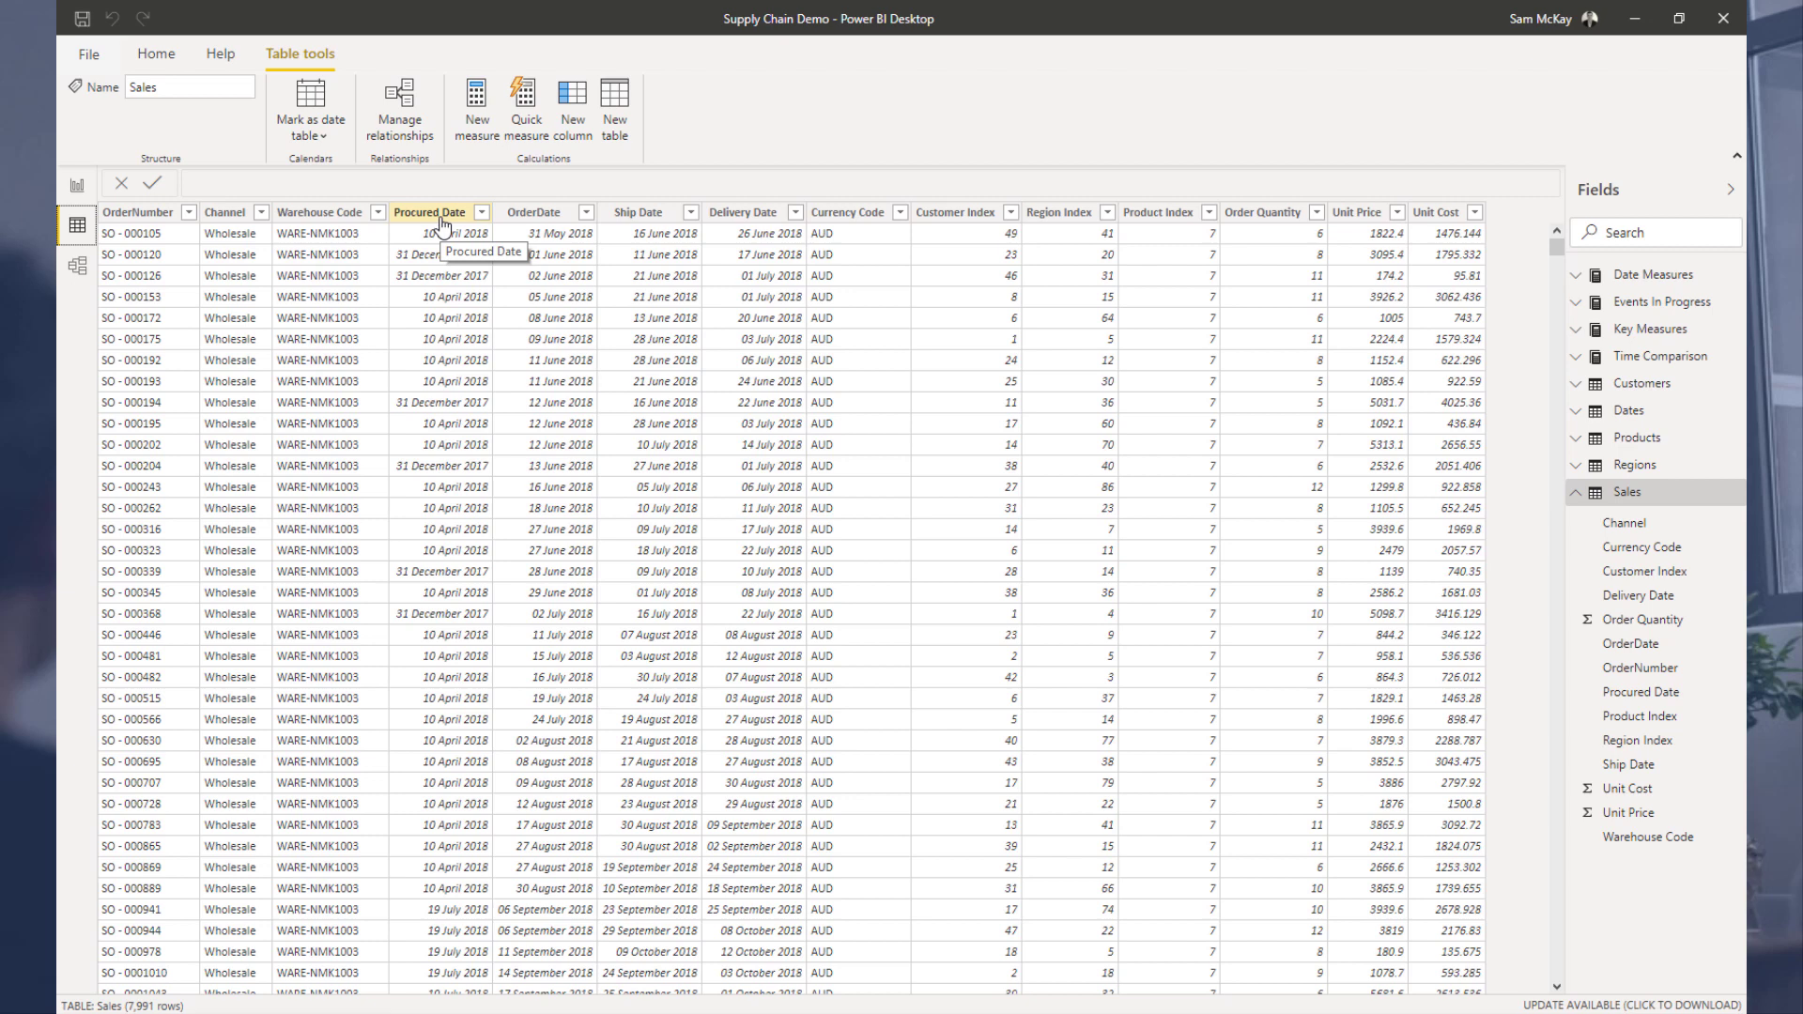
{"action": "left_click", "coordinate": [77, 268]}
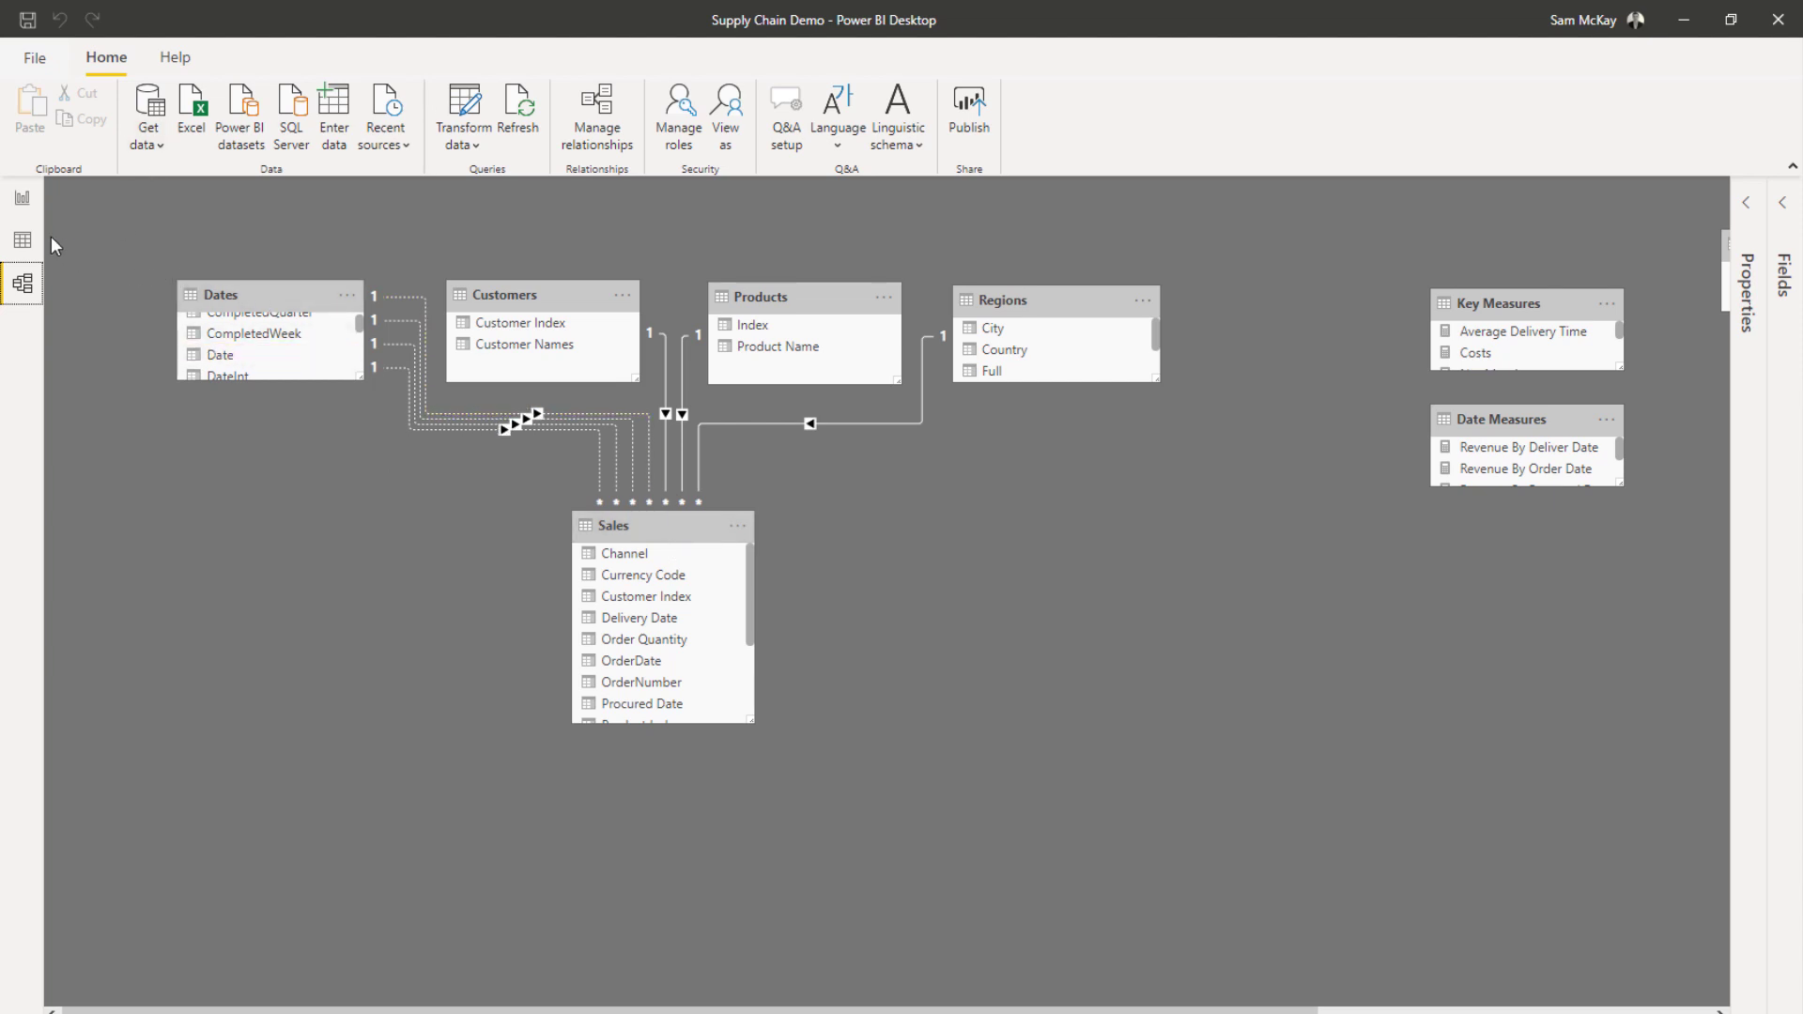
{"action": "left_click", "coordinate": [23, 200]}
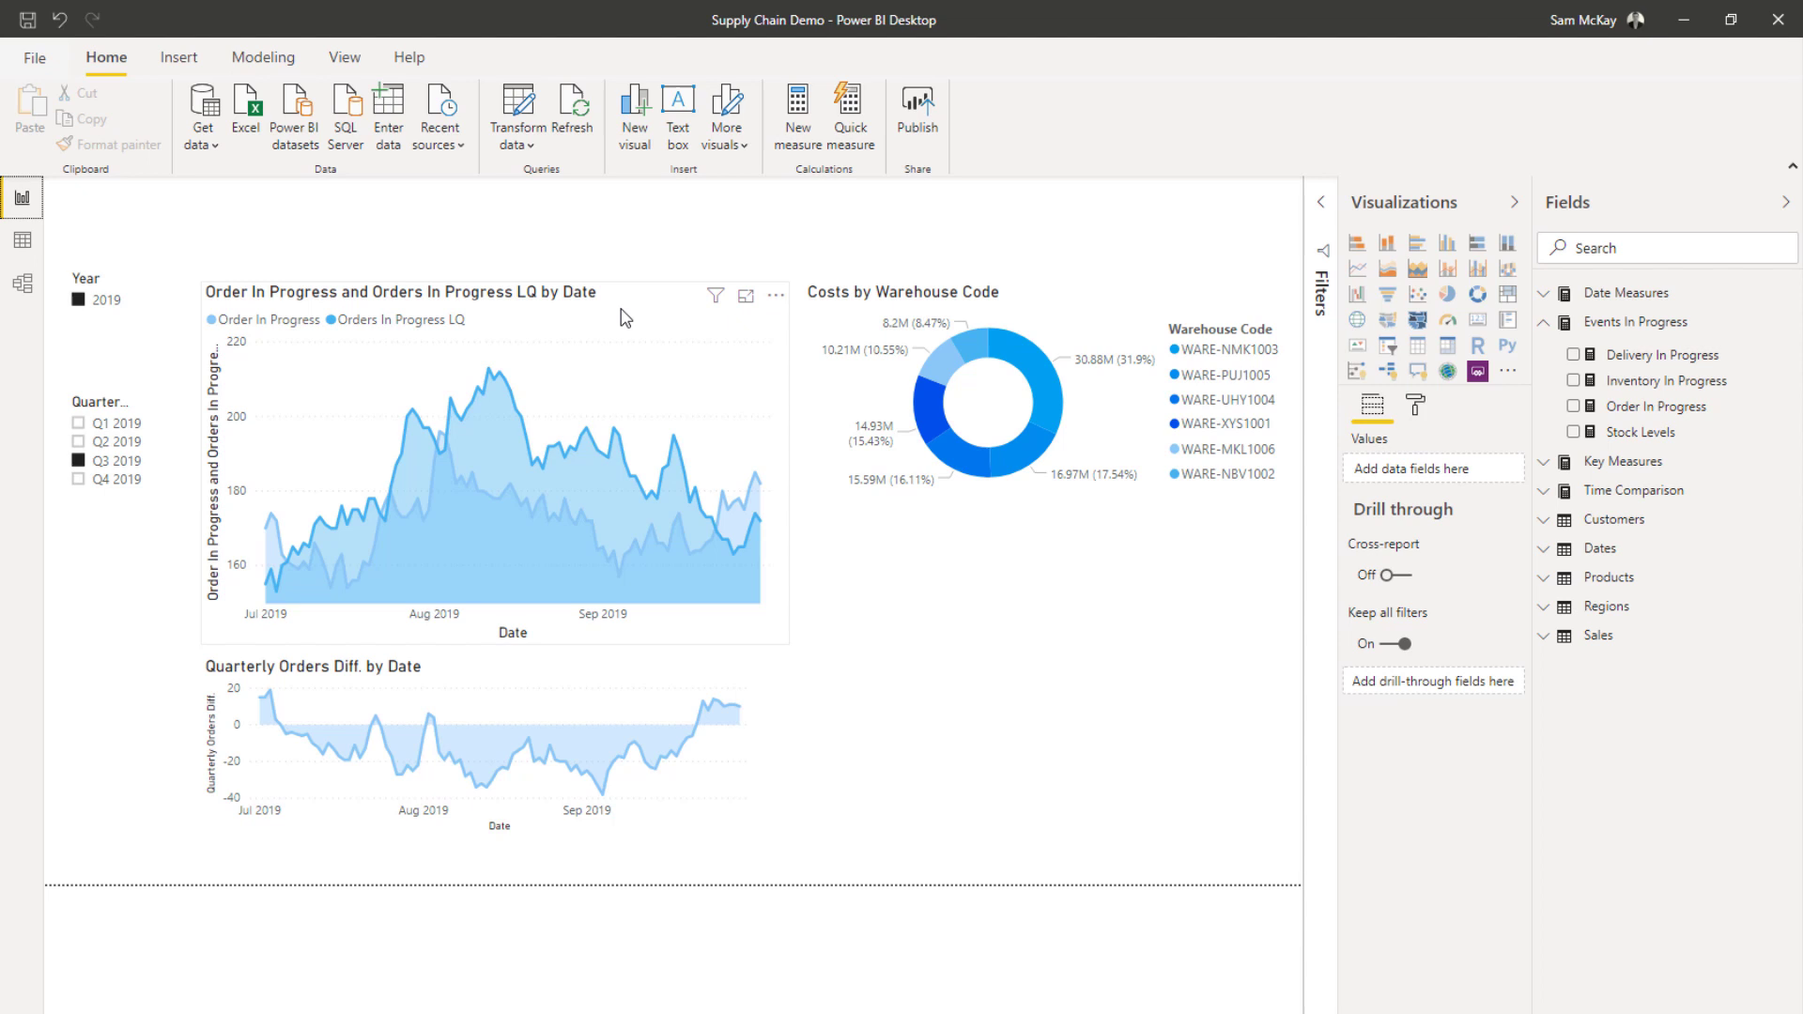
- Remove Orders In Progress LQ from the area chart and show the Order In Progress DAX formula
{"action": "left_click", "coordinate": [704, 323]}
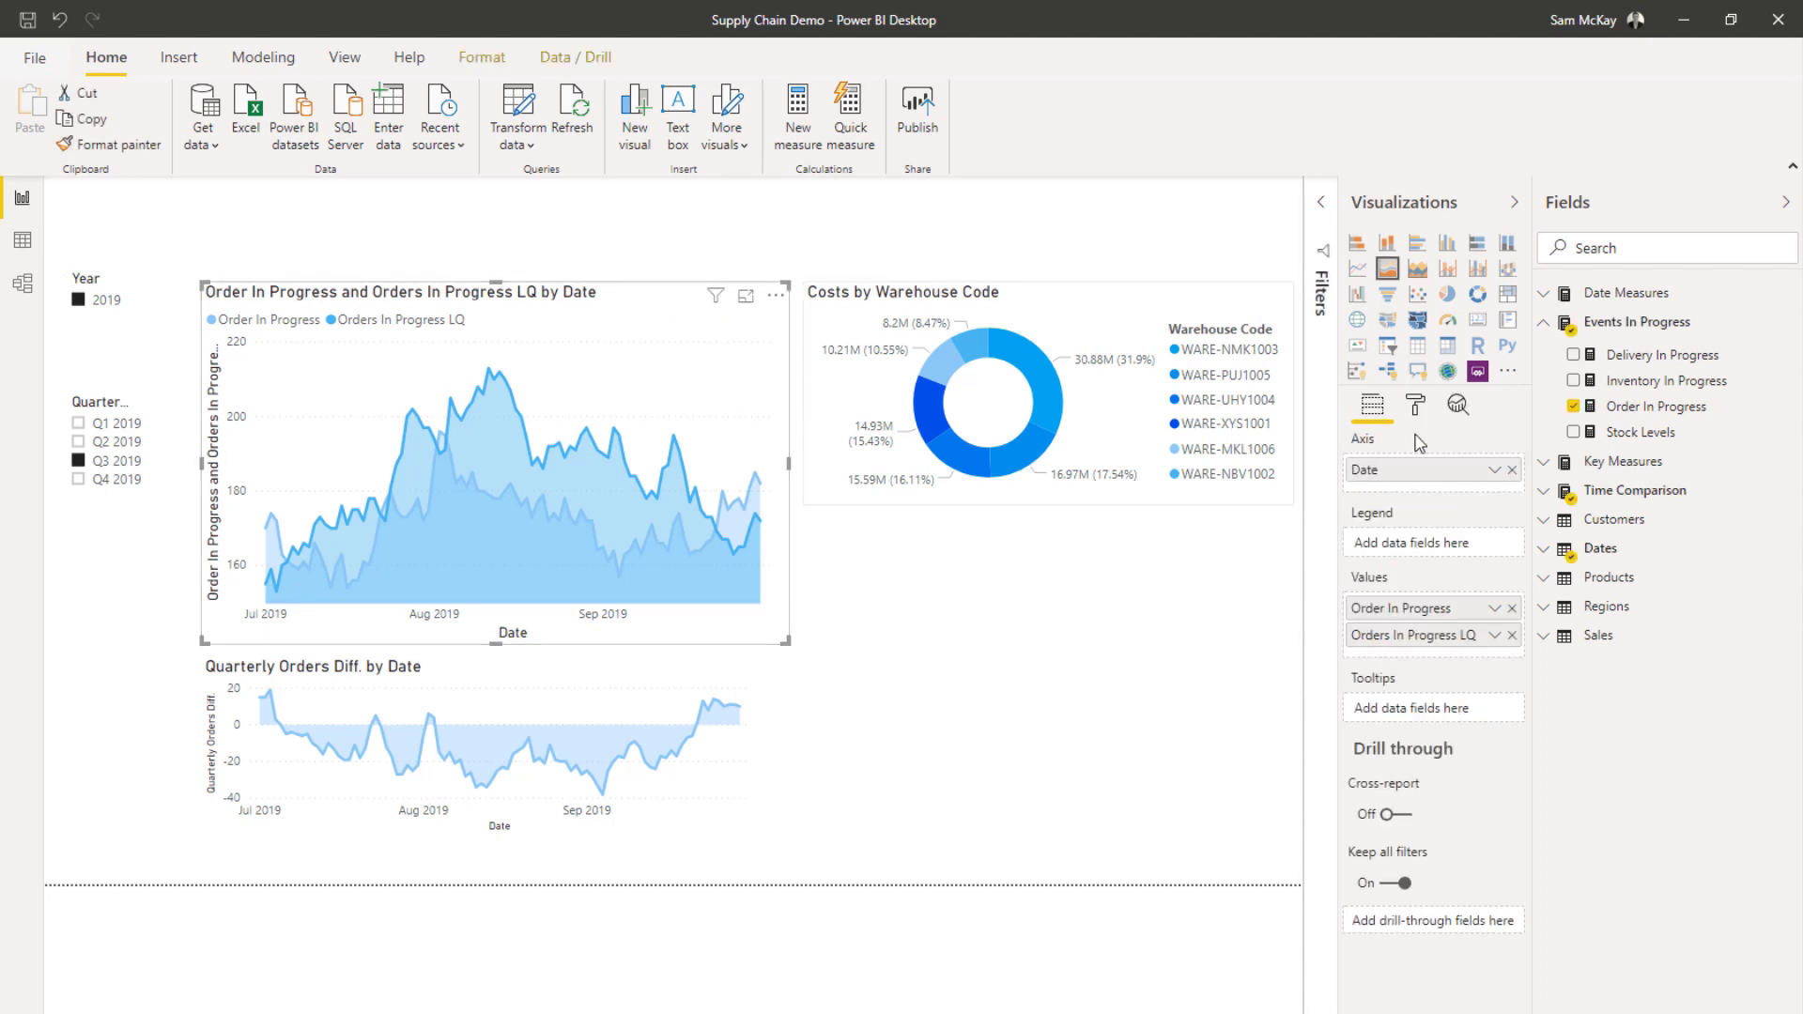
{"action": "left_click", "coordinate": [1512, 636]}
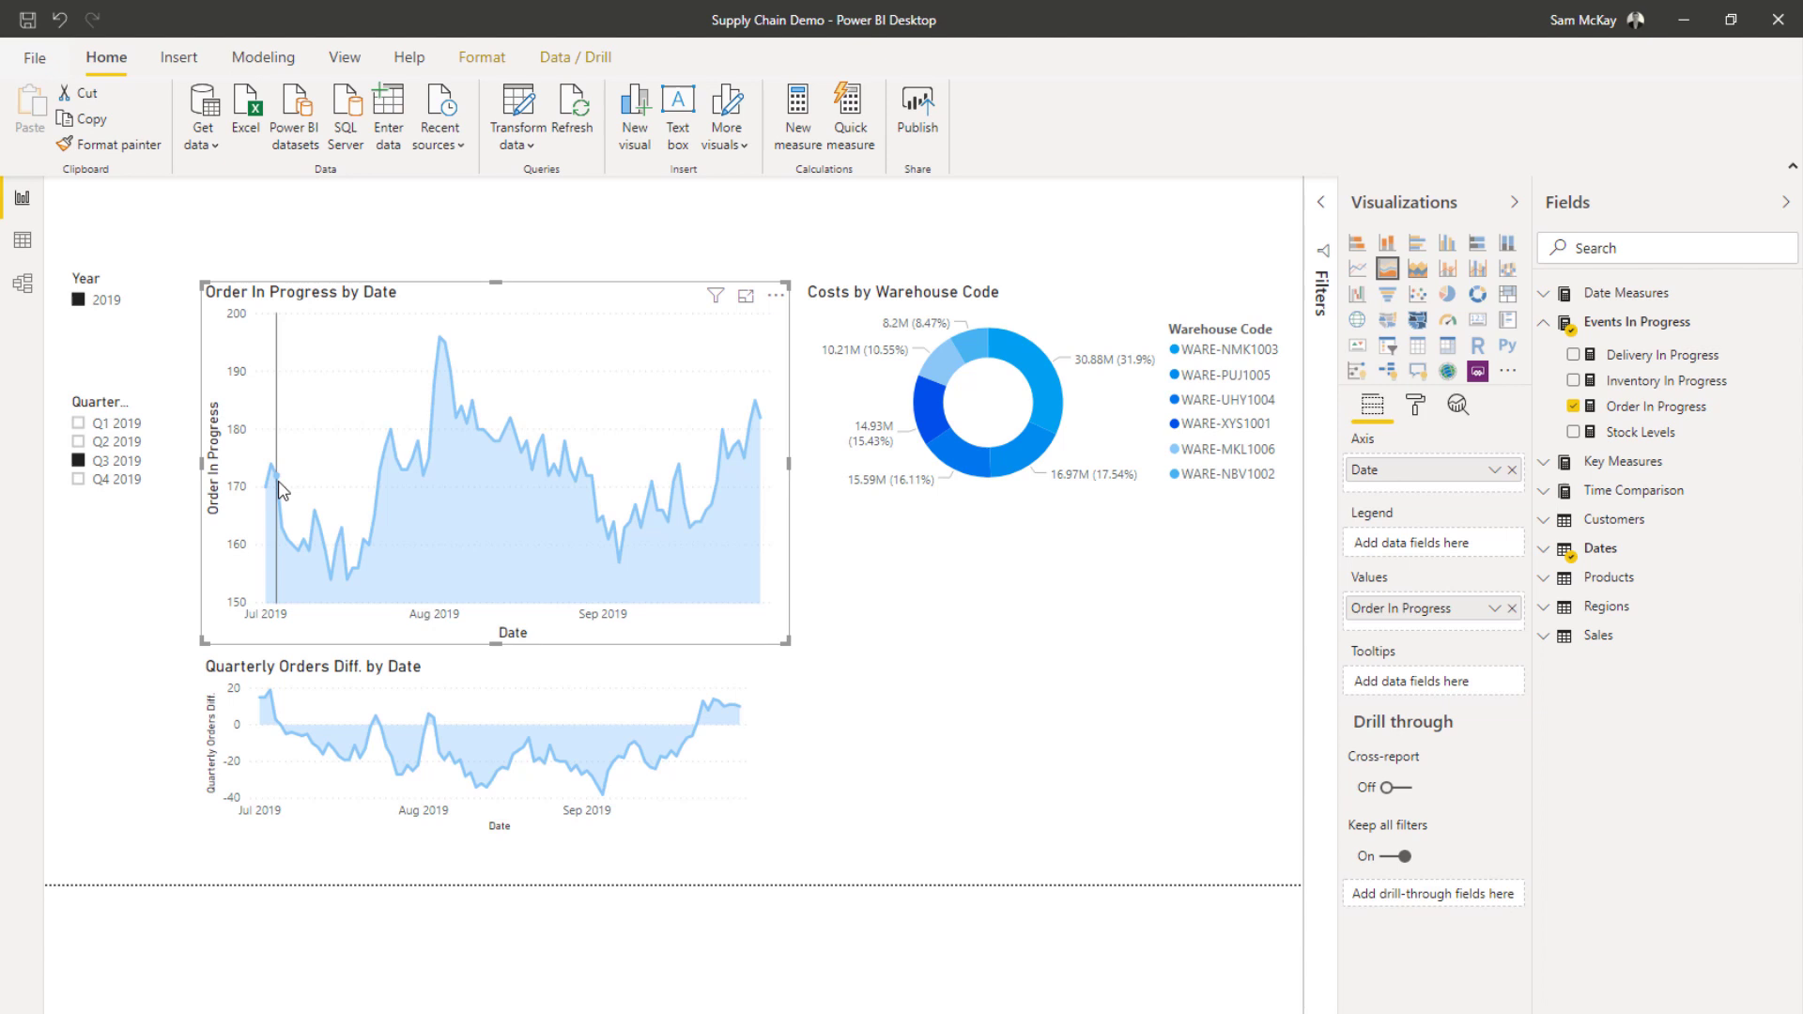
{"action": "left_click", "coordinate": [1639, 406]}
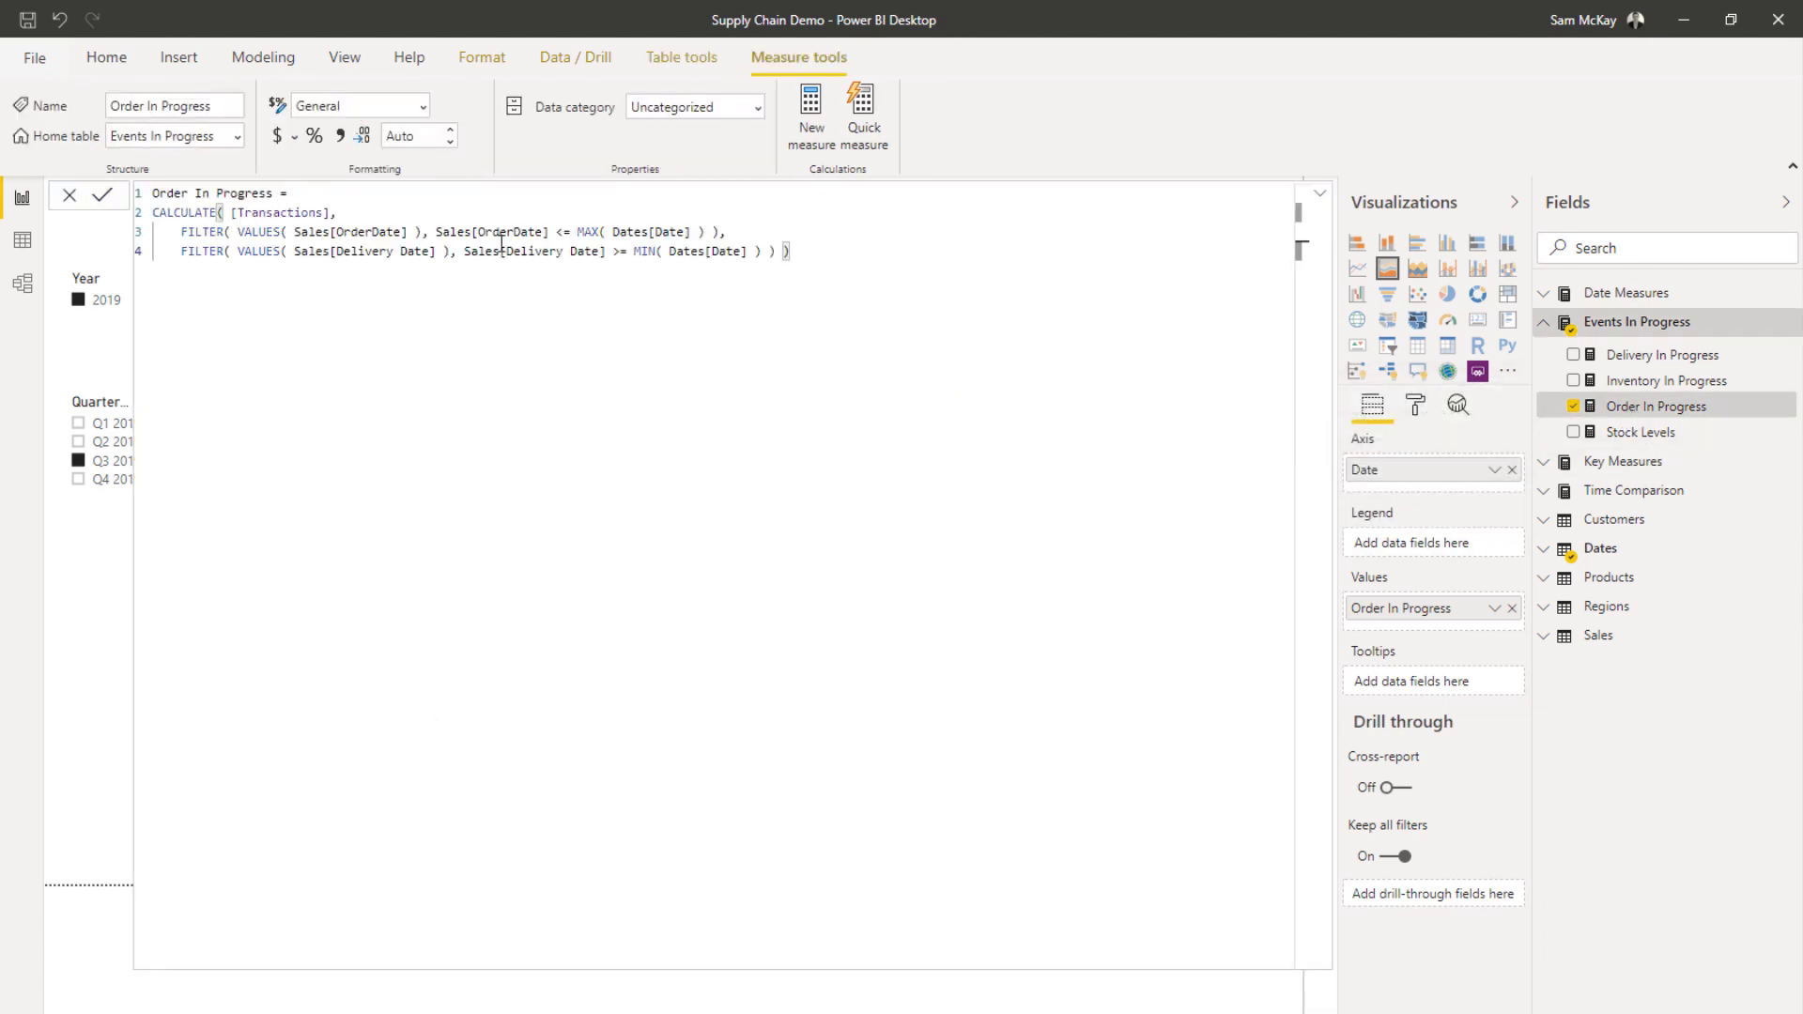
{"action": "left_click", "coordinate": [1646, 387]}
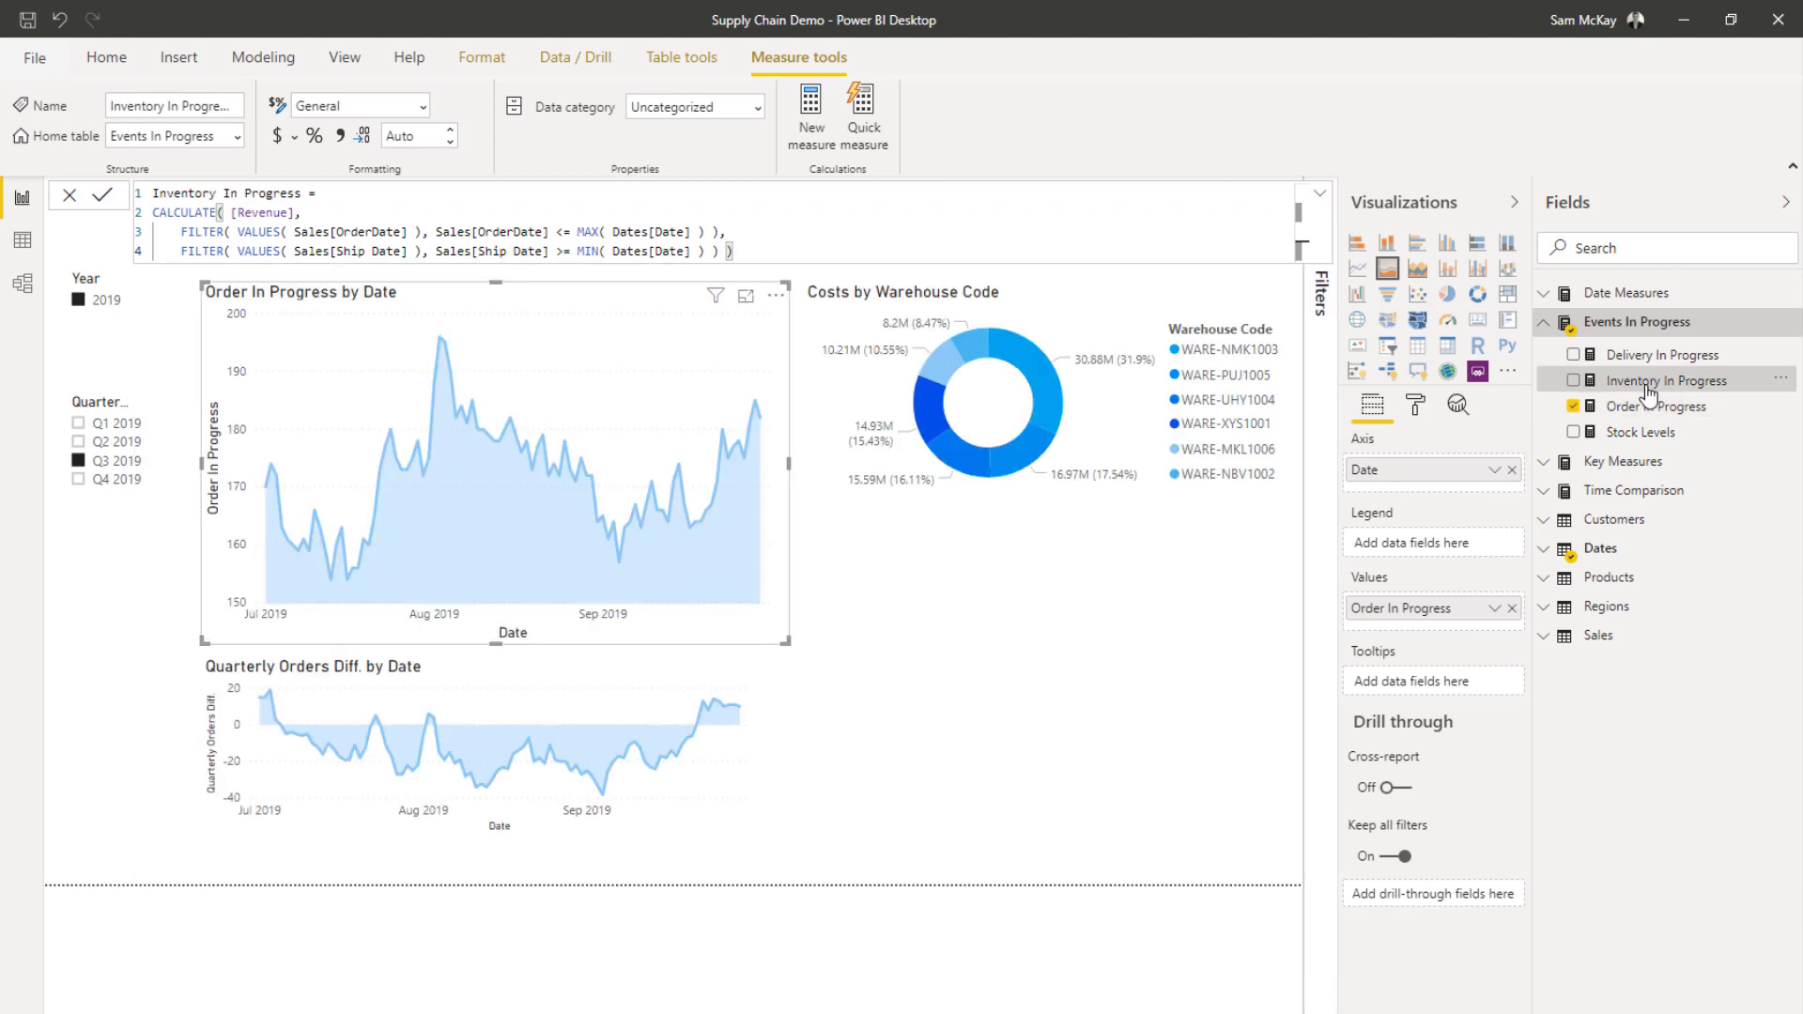
{"action": "left_click", "coordinate": [1651, 406]}
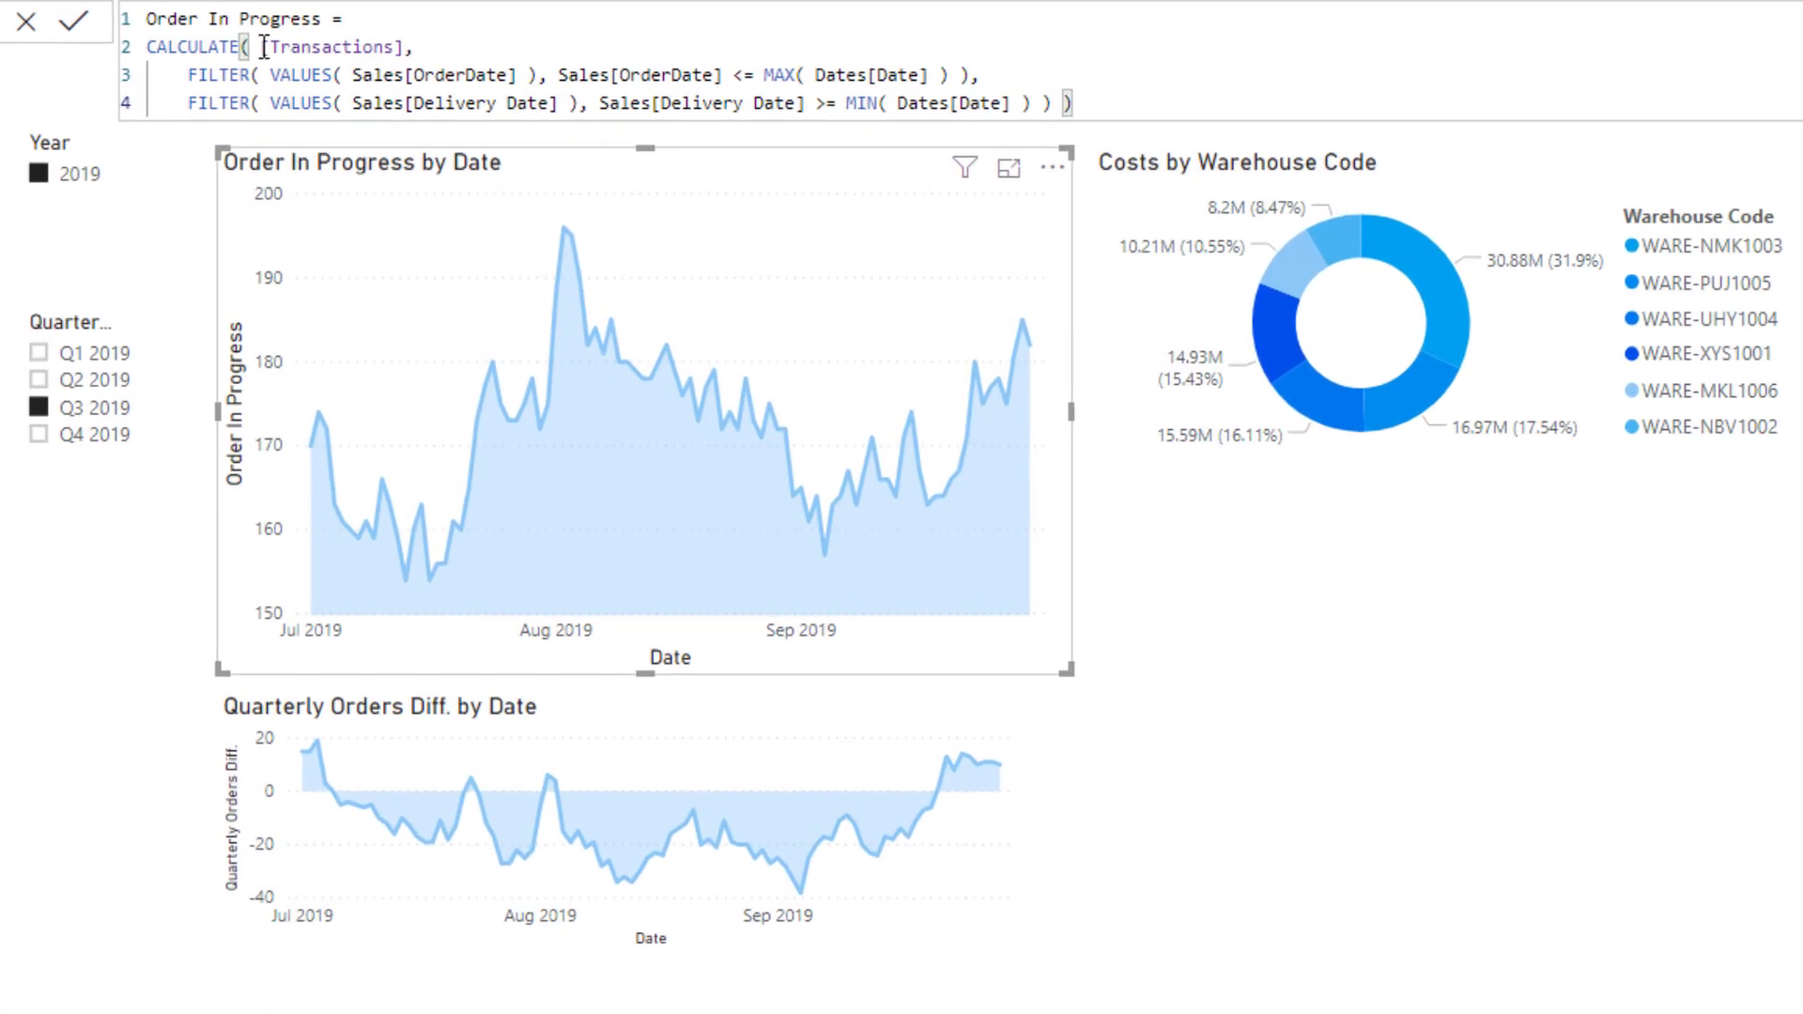
{"action": "left_click_drag", "start_coordinate": [264, 46], "coordinate": [417, 46]}
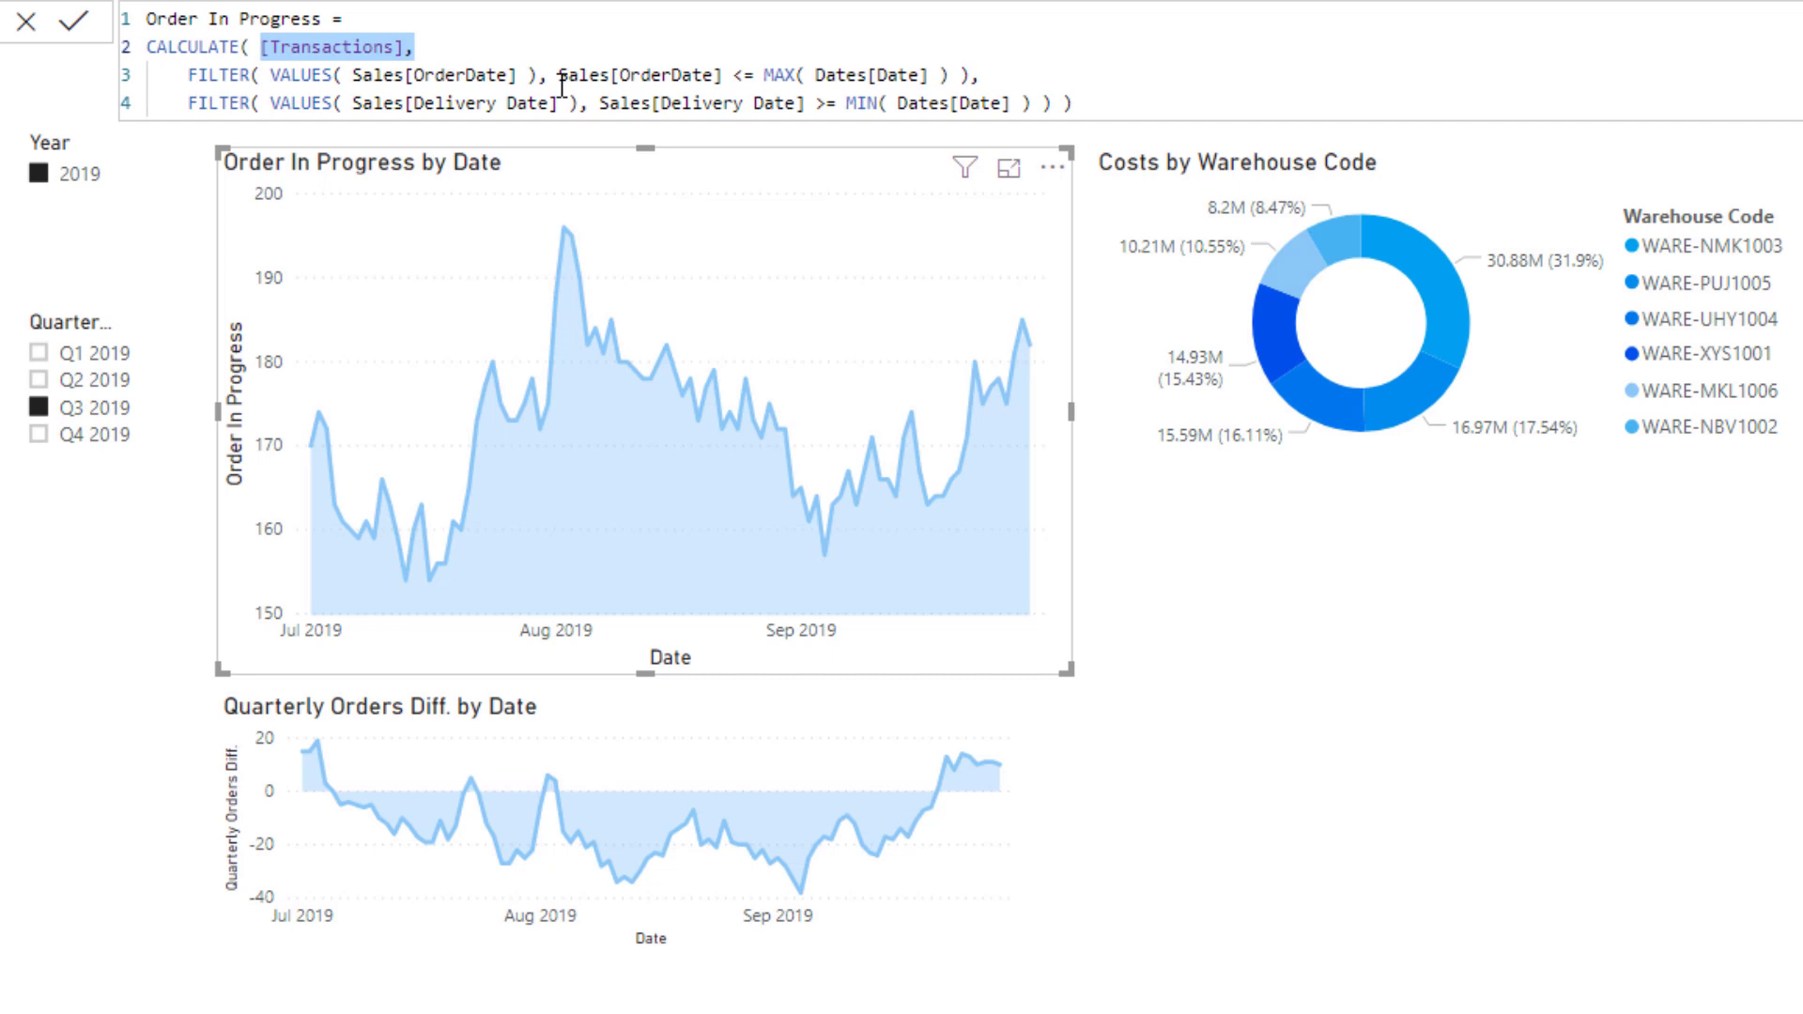
{"action": "left_click_drag", "start_coordinate": [560, 77], "coordinate": [1081, 89]}
{"action": "left_click", "coordinate": [599, 101]}
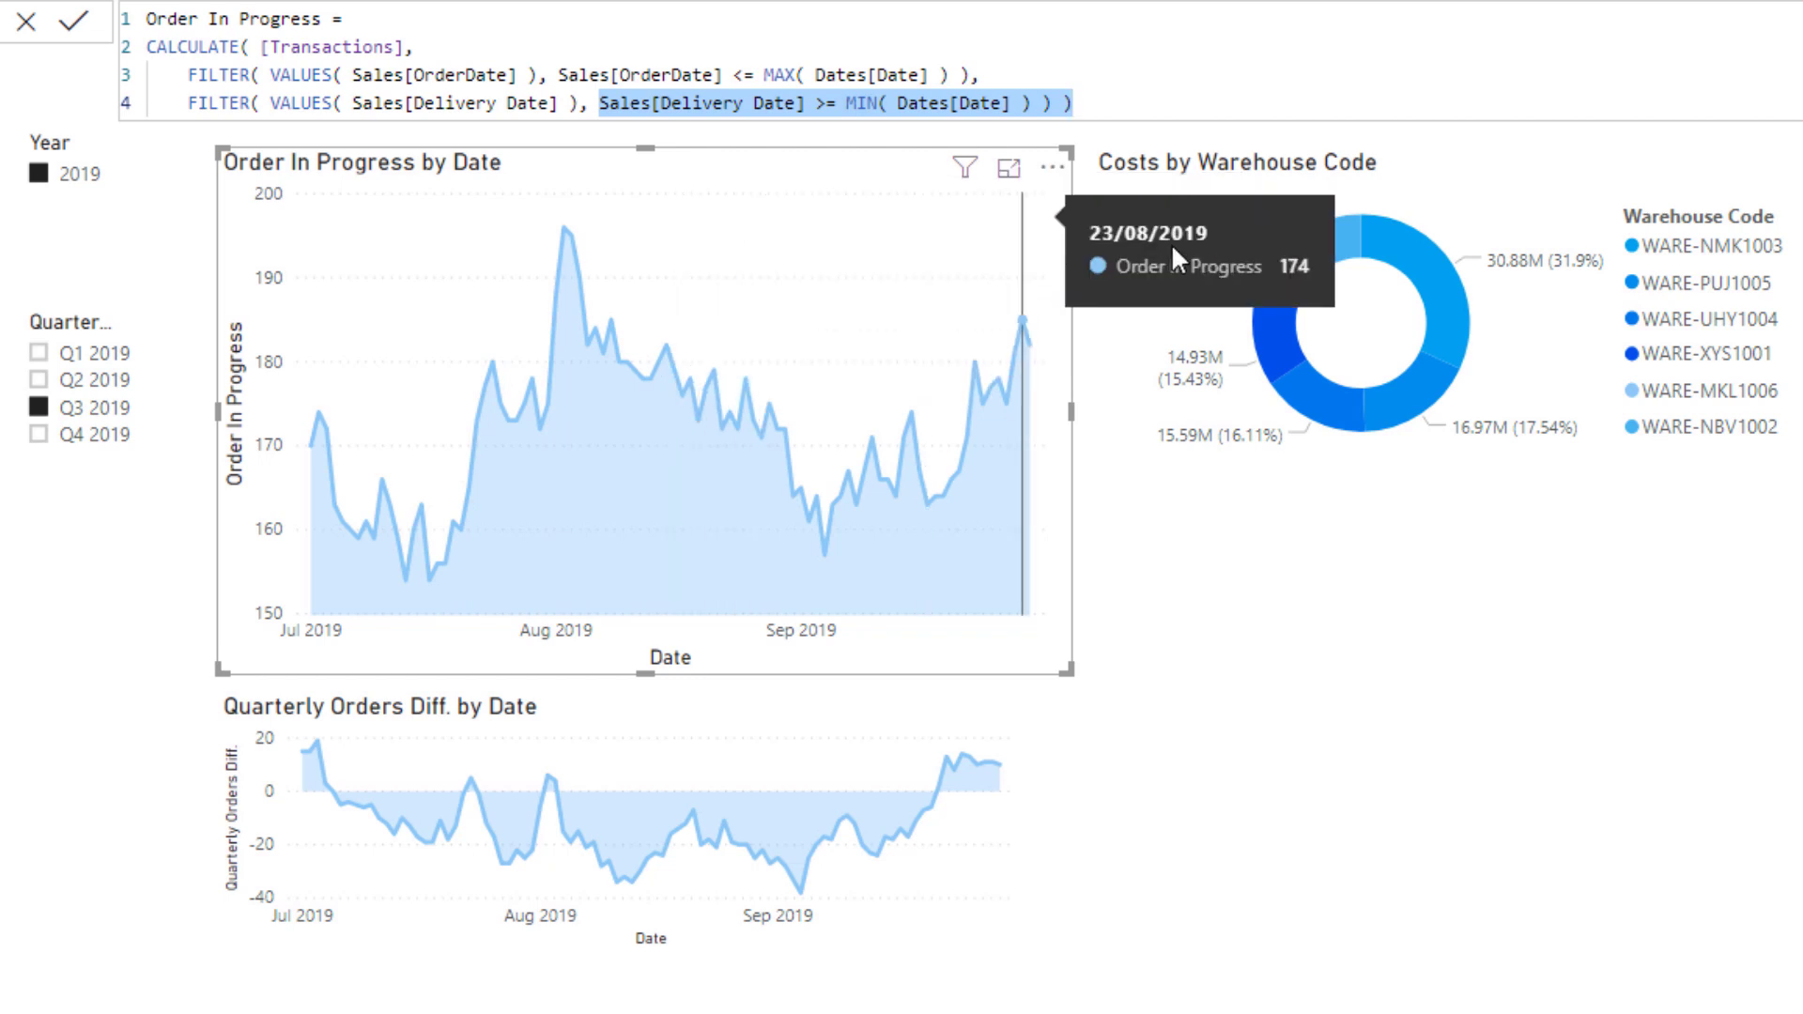
{"action": "mouse_move", "coordinate": [1341, 263]}
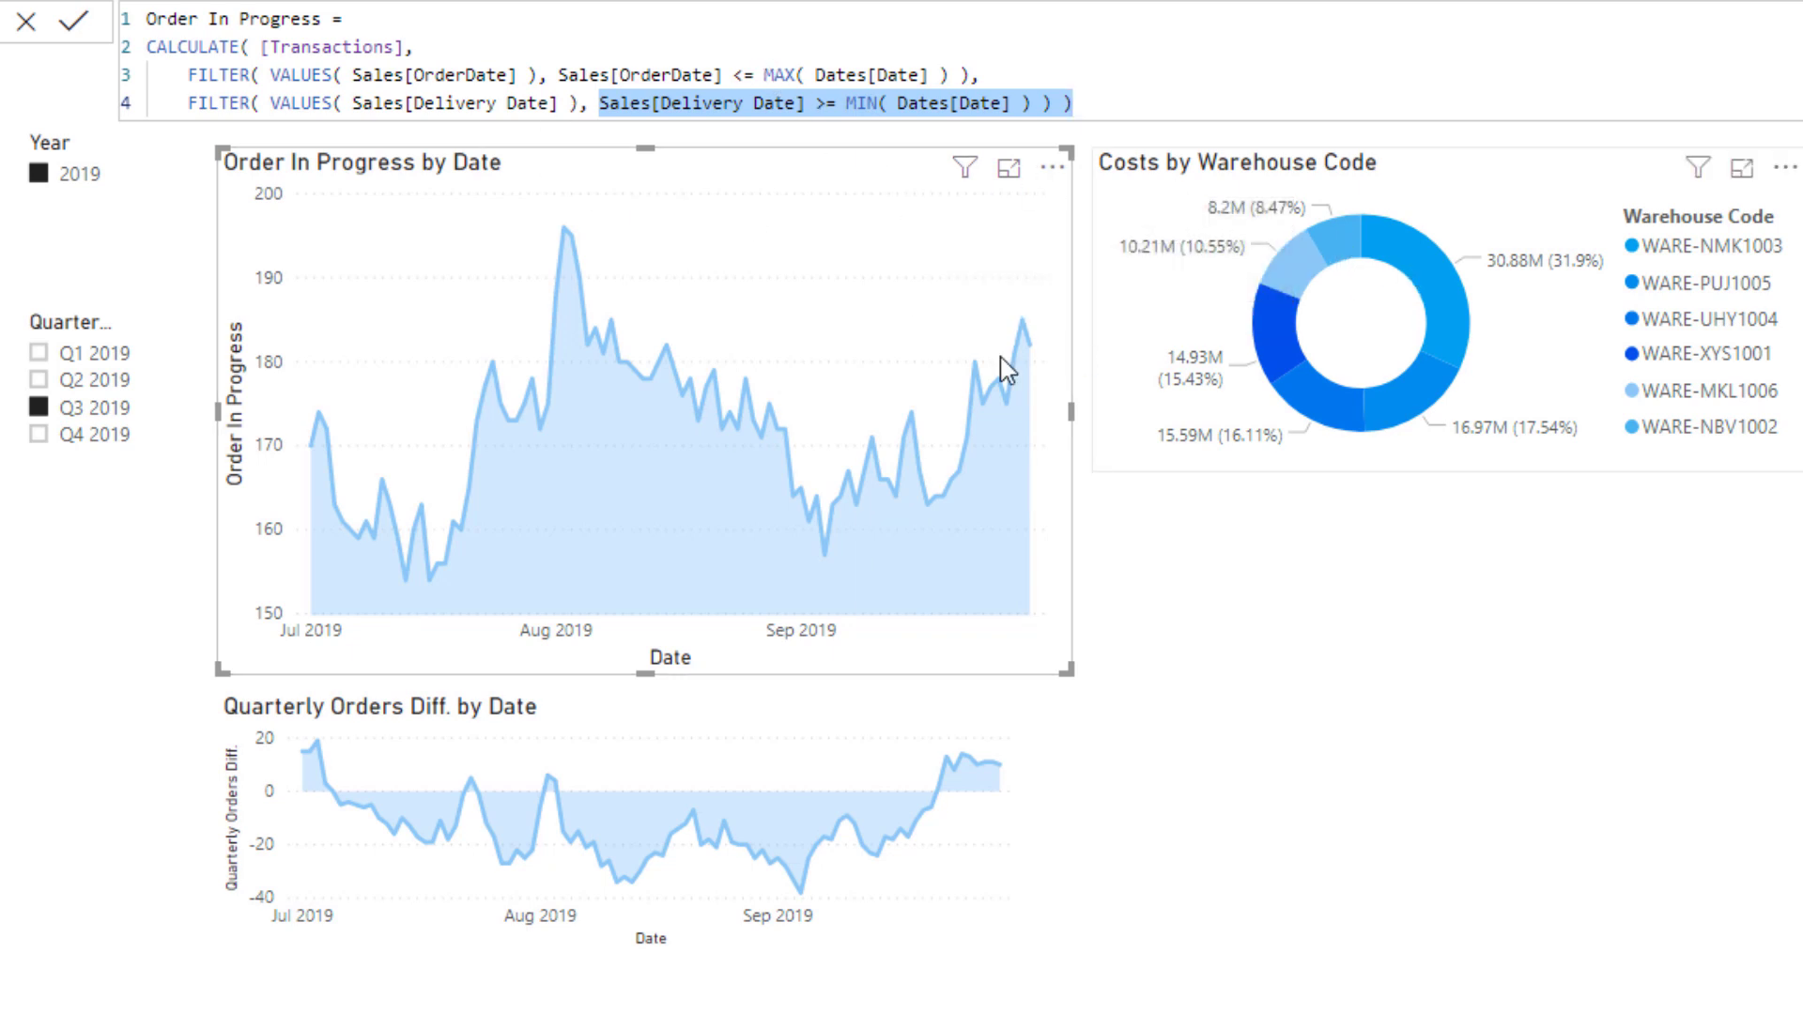
{"action": "mouse_move", "coordinate": [573, 258]}
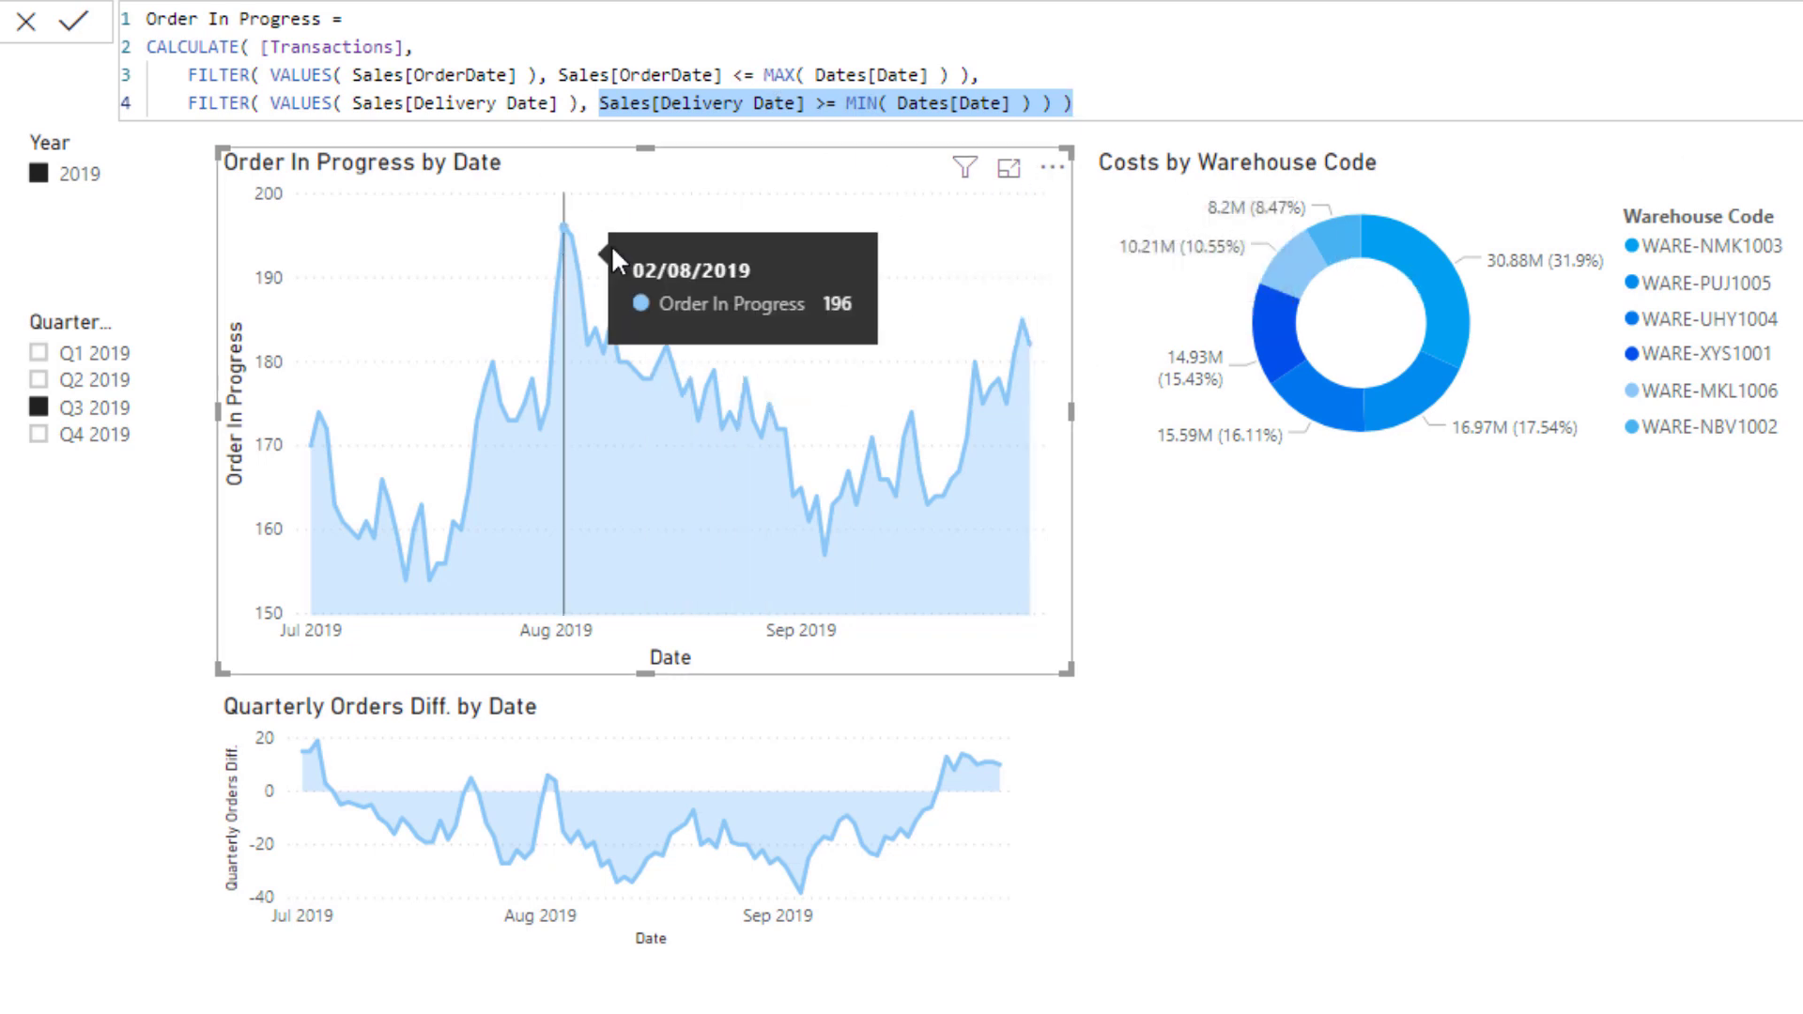
{"action": "mouse_move", "coordinate": [325, 408]}
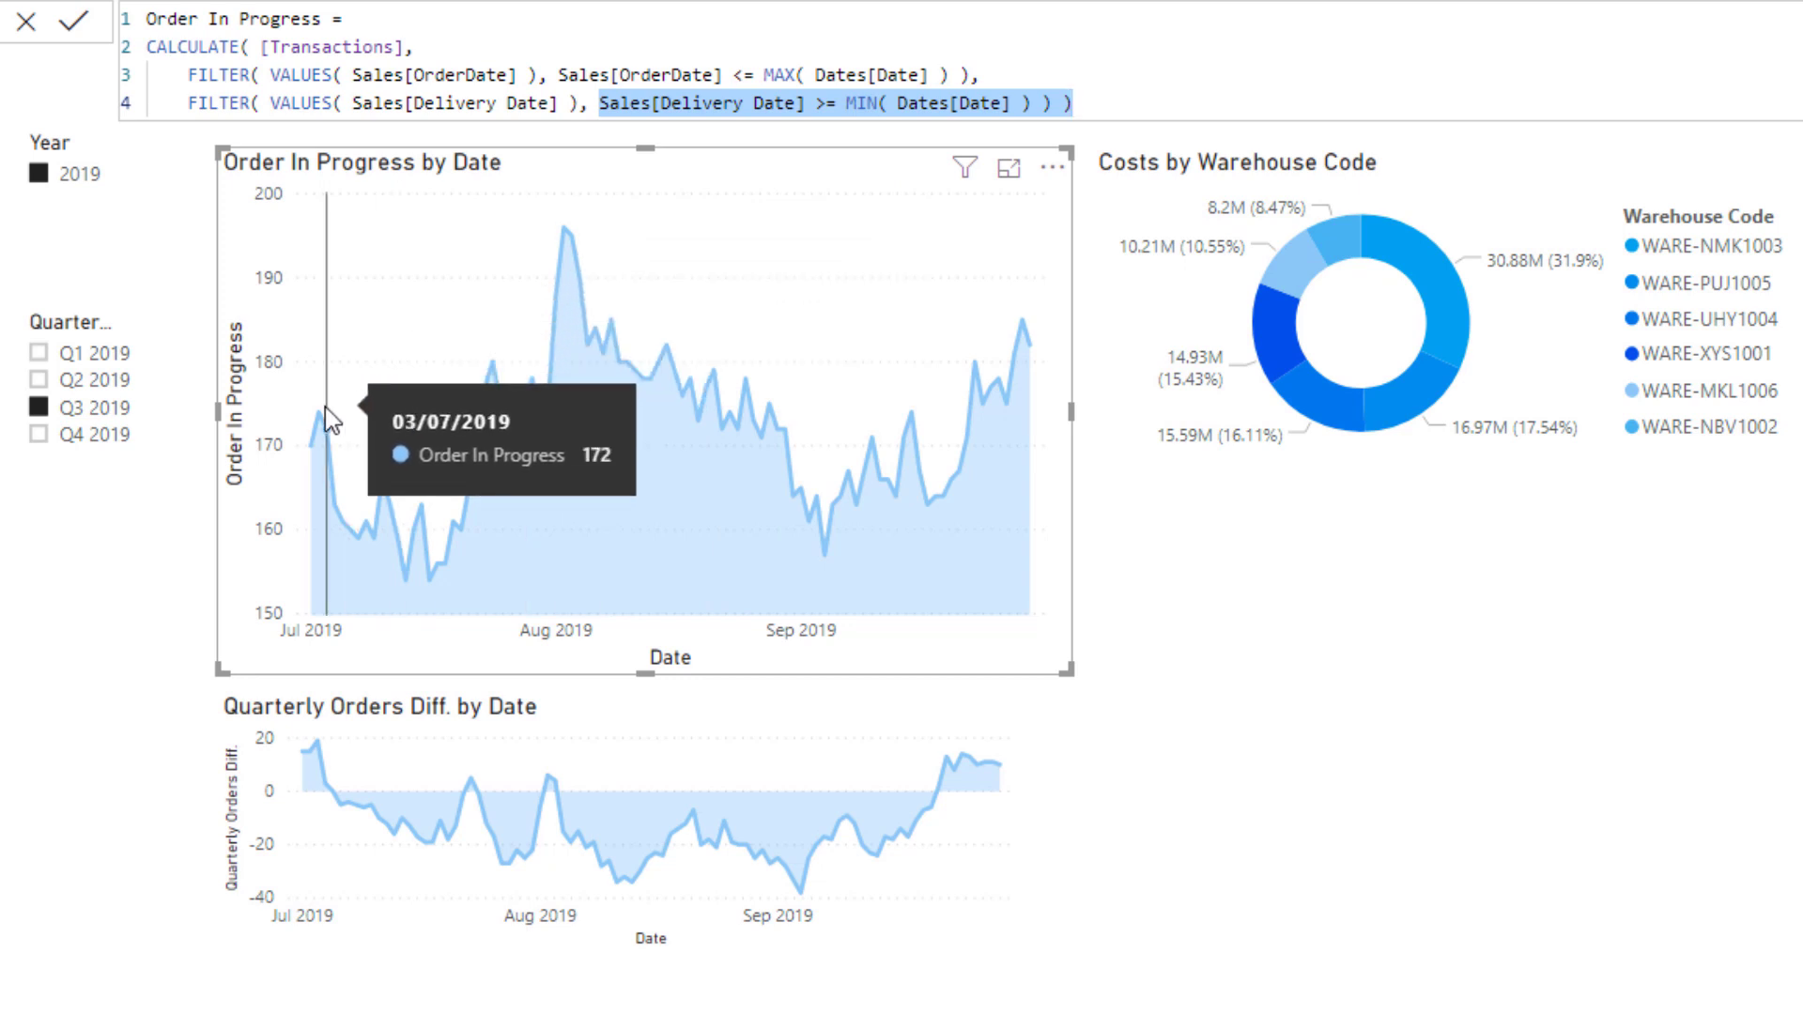
{"action": "mouse_move", "coordinate": [641, 331]}
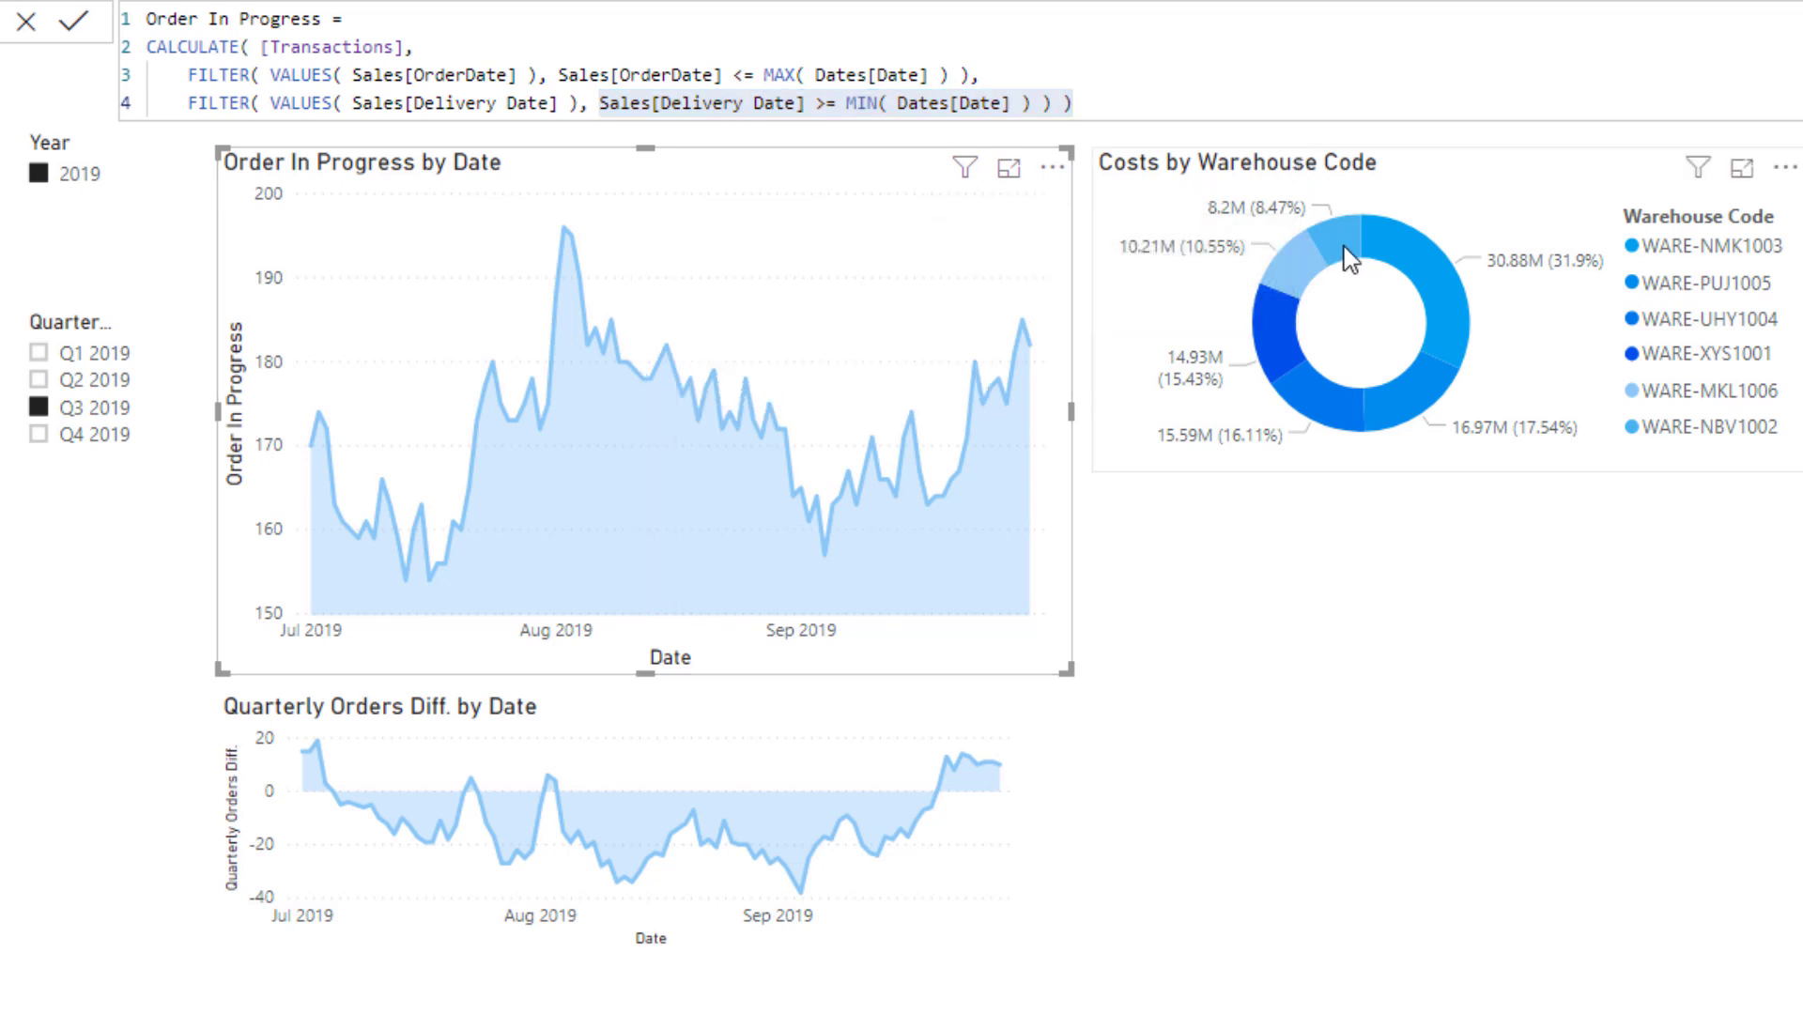
- Cross-filter the charts by donut warehouse slices NMK1003, PUJ1005, ending on WARE-UHY1004
{"action": "left_click", "coordinate": [1429, 313]}
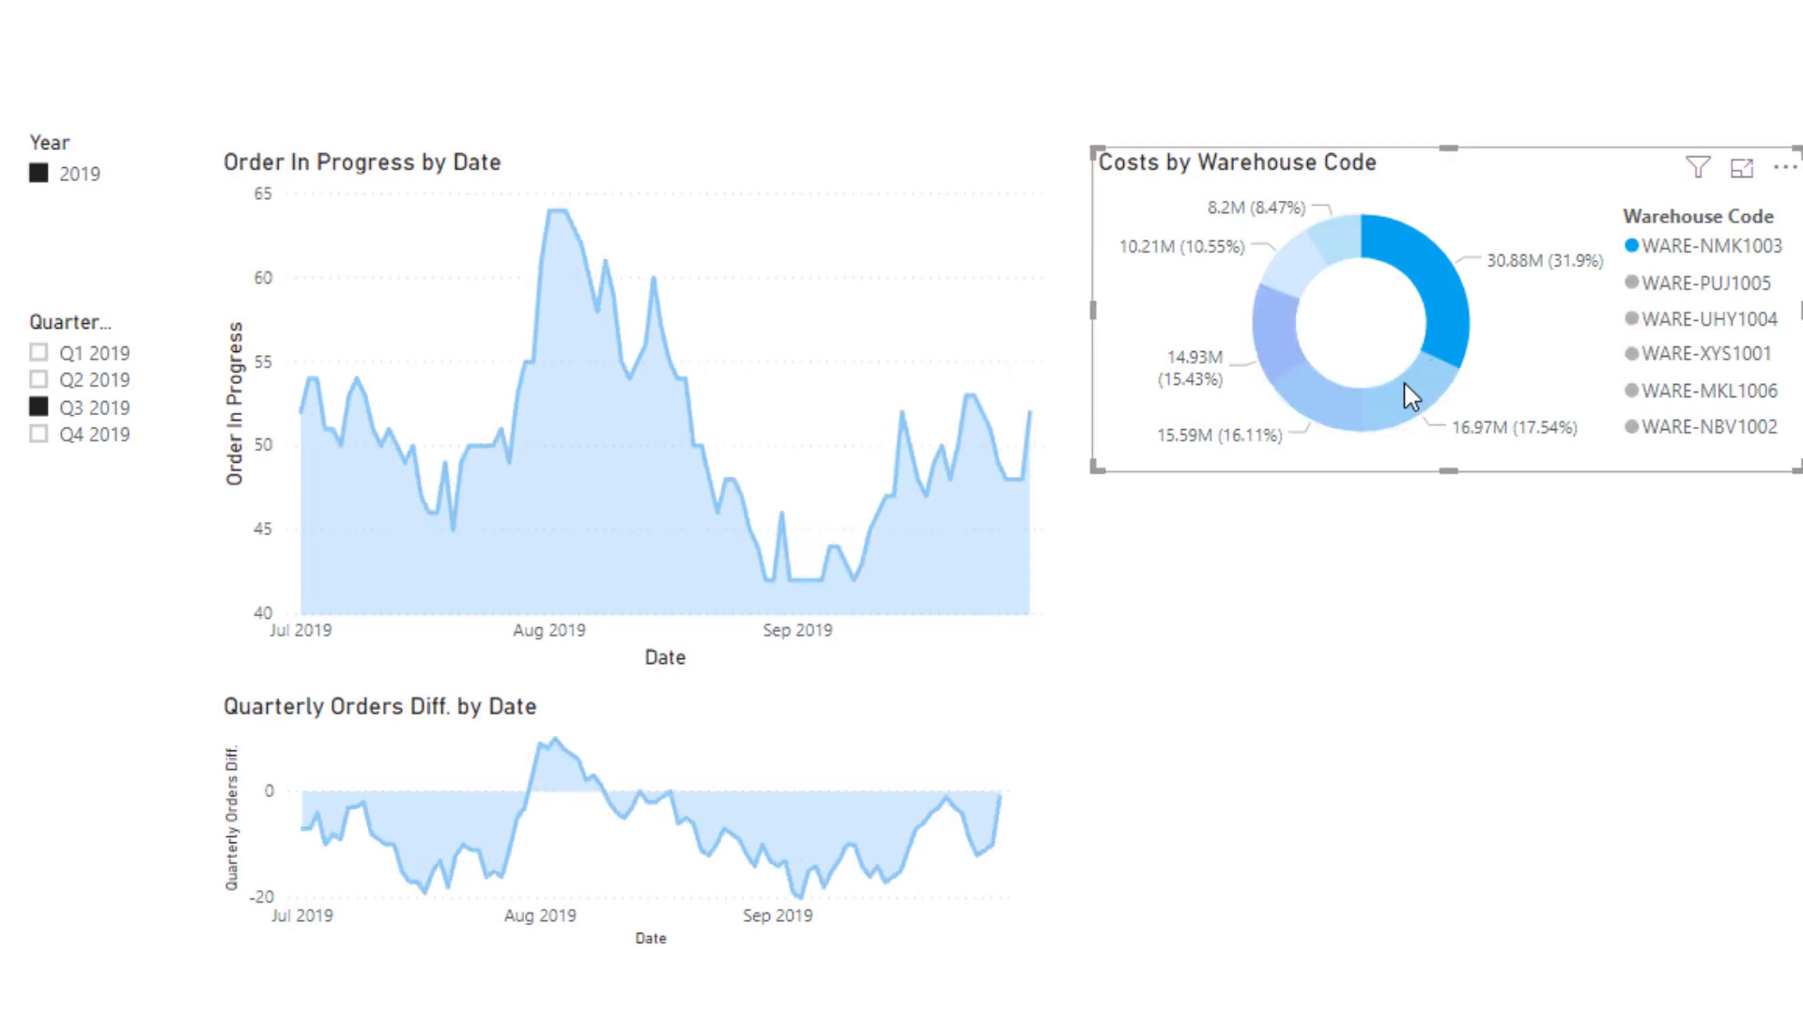
{"action": "mouse_move", "coordinate": [1404, 388]}
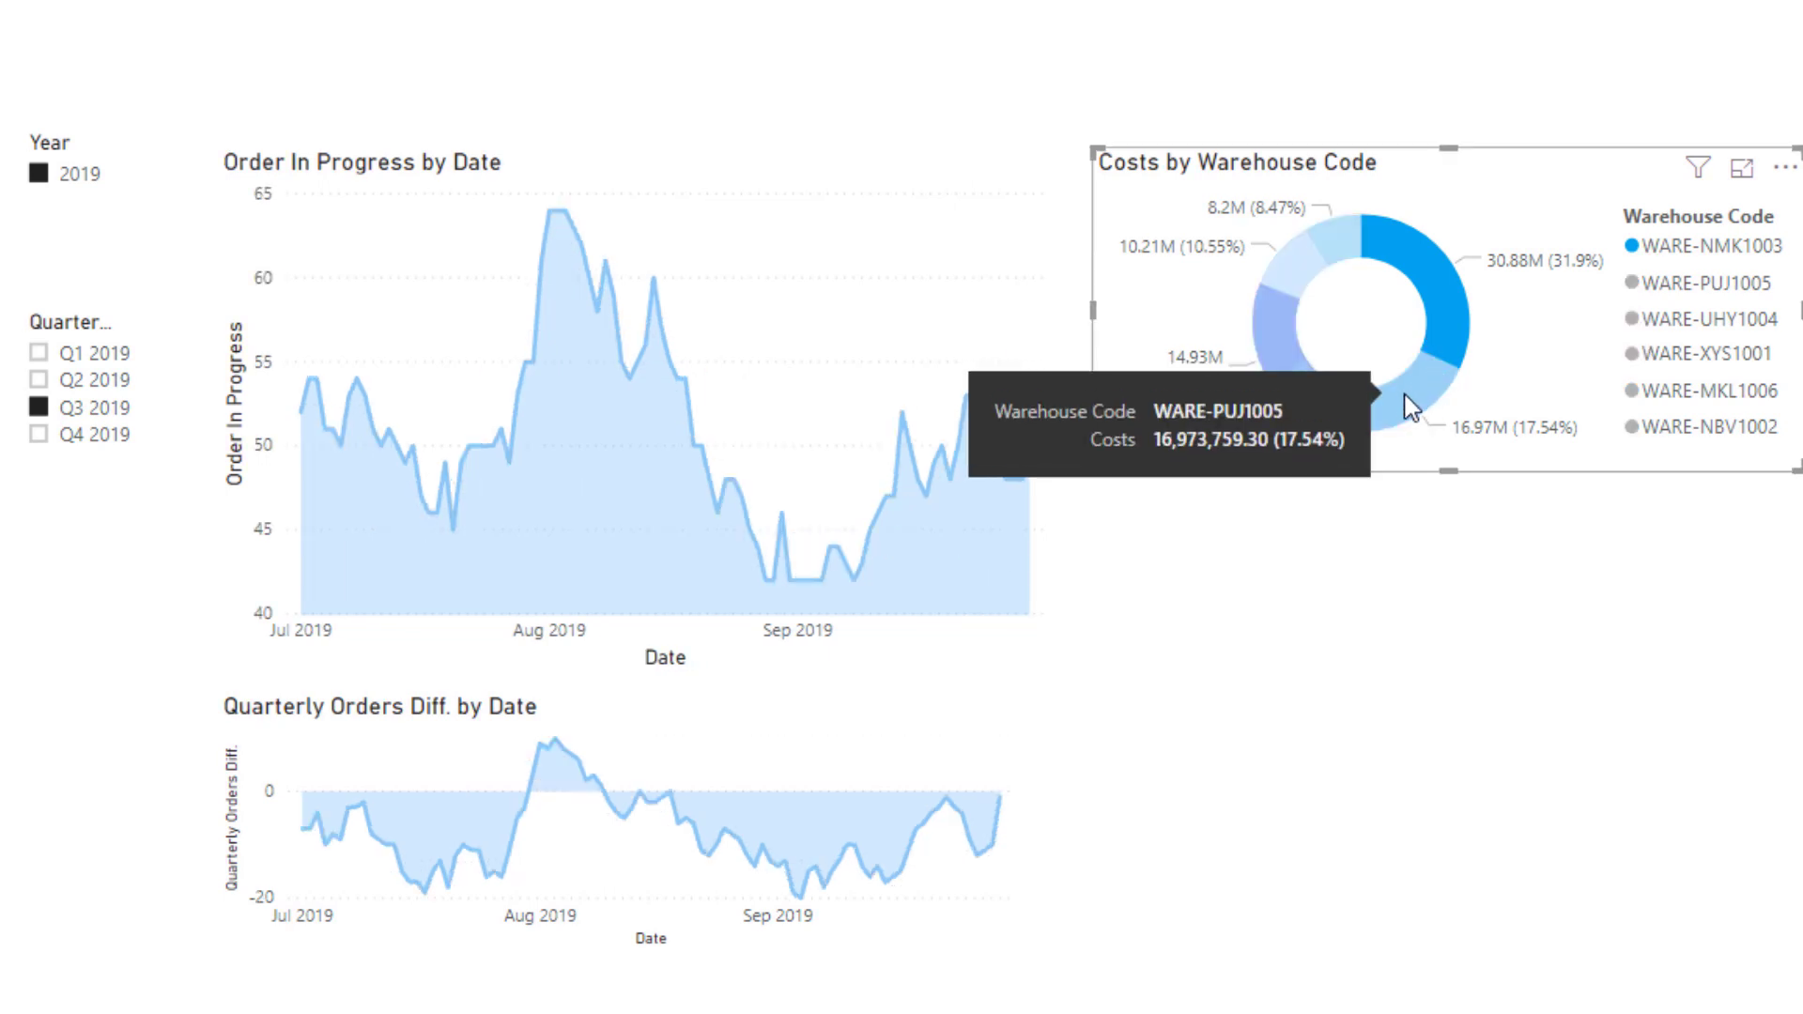
{"action": "left_click", "coordinate": [1405, 395]}
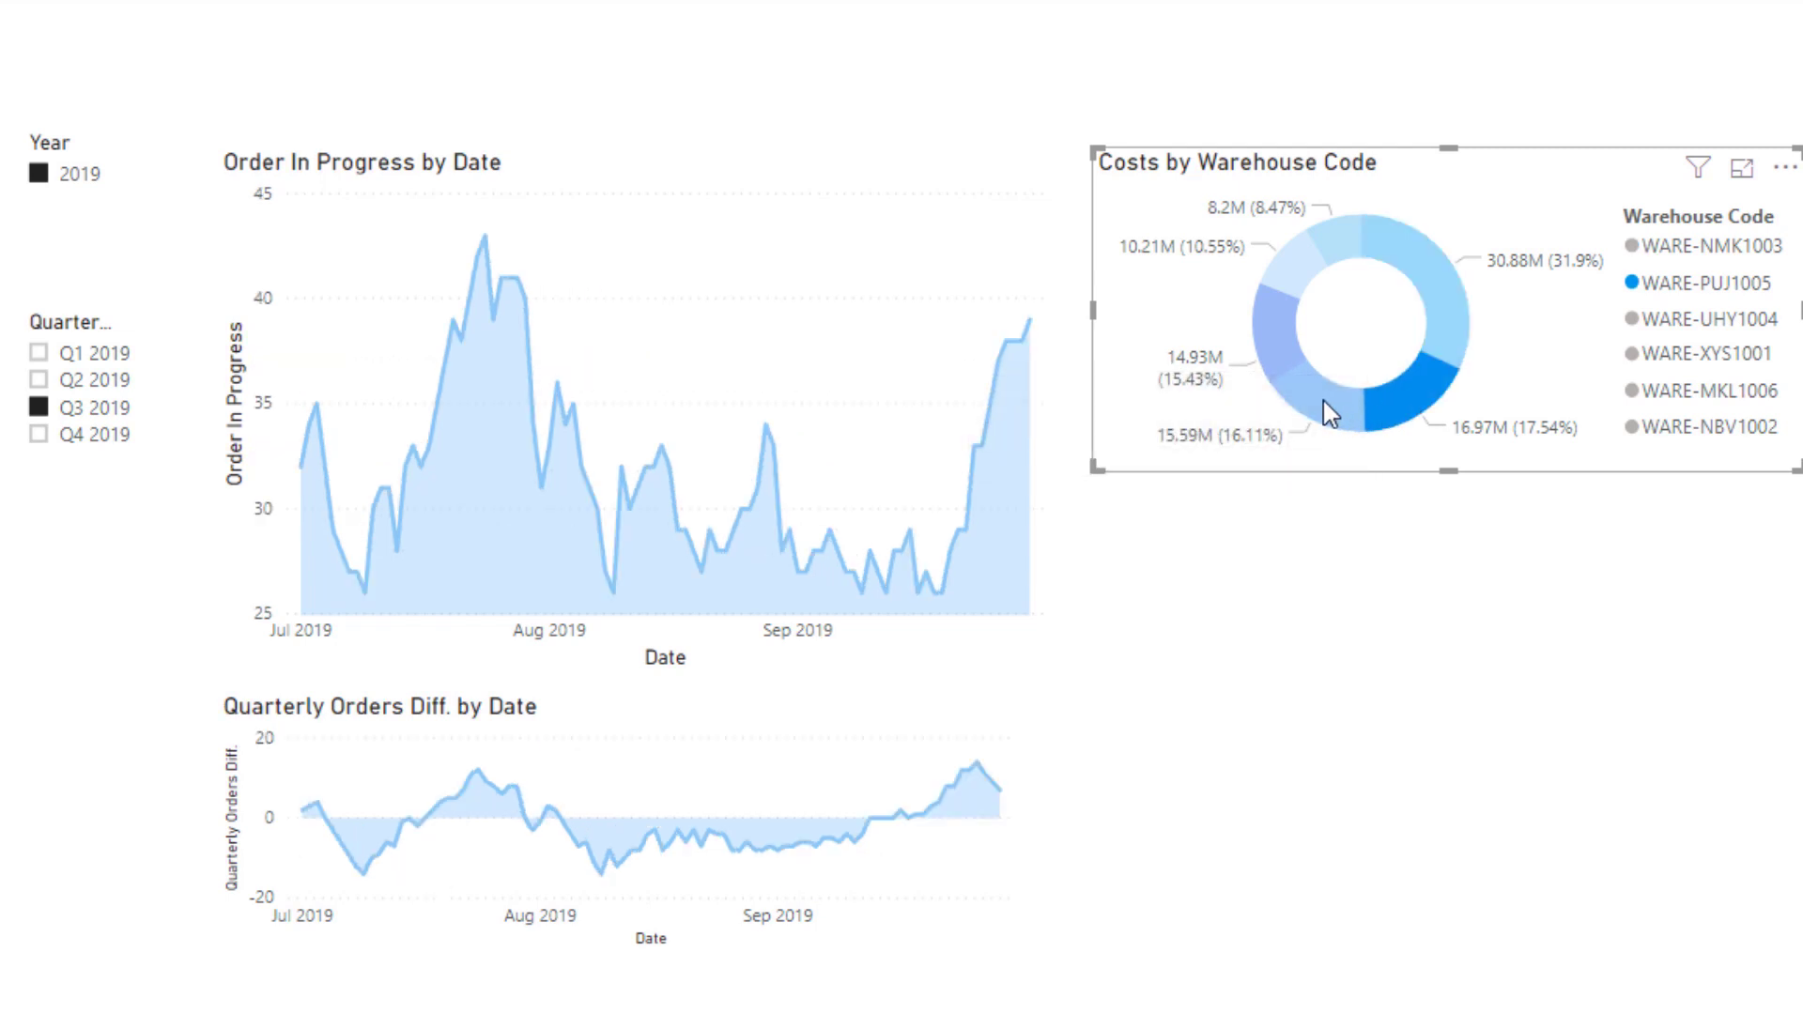
{"action": "mouse_move", "coordinate": [1325, 402]}
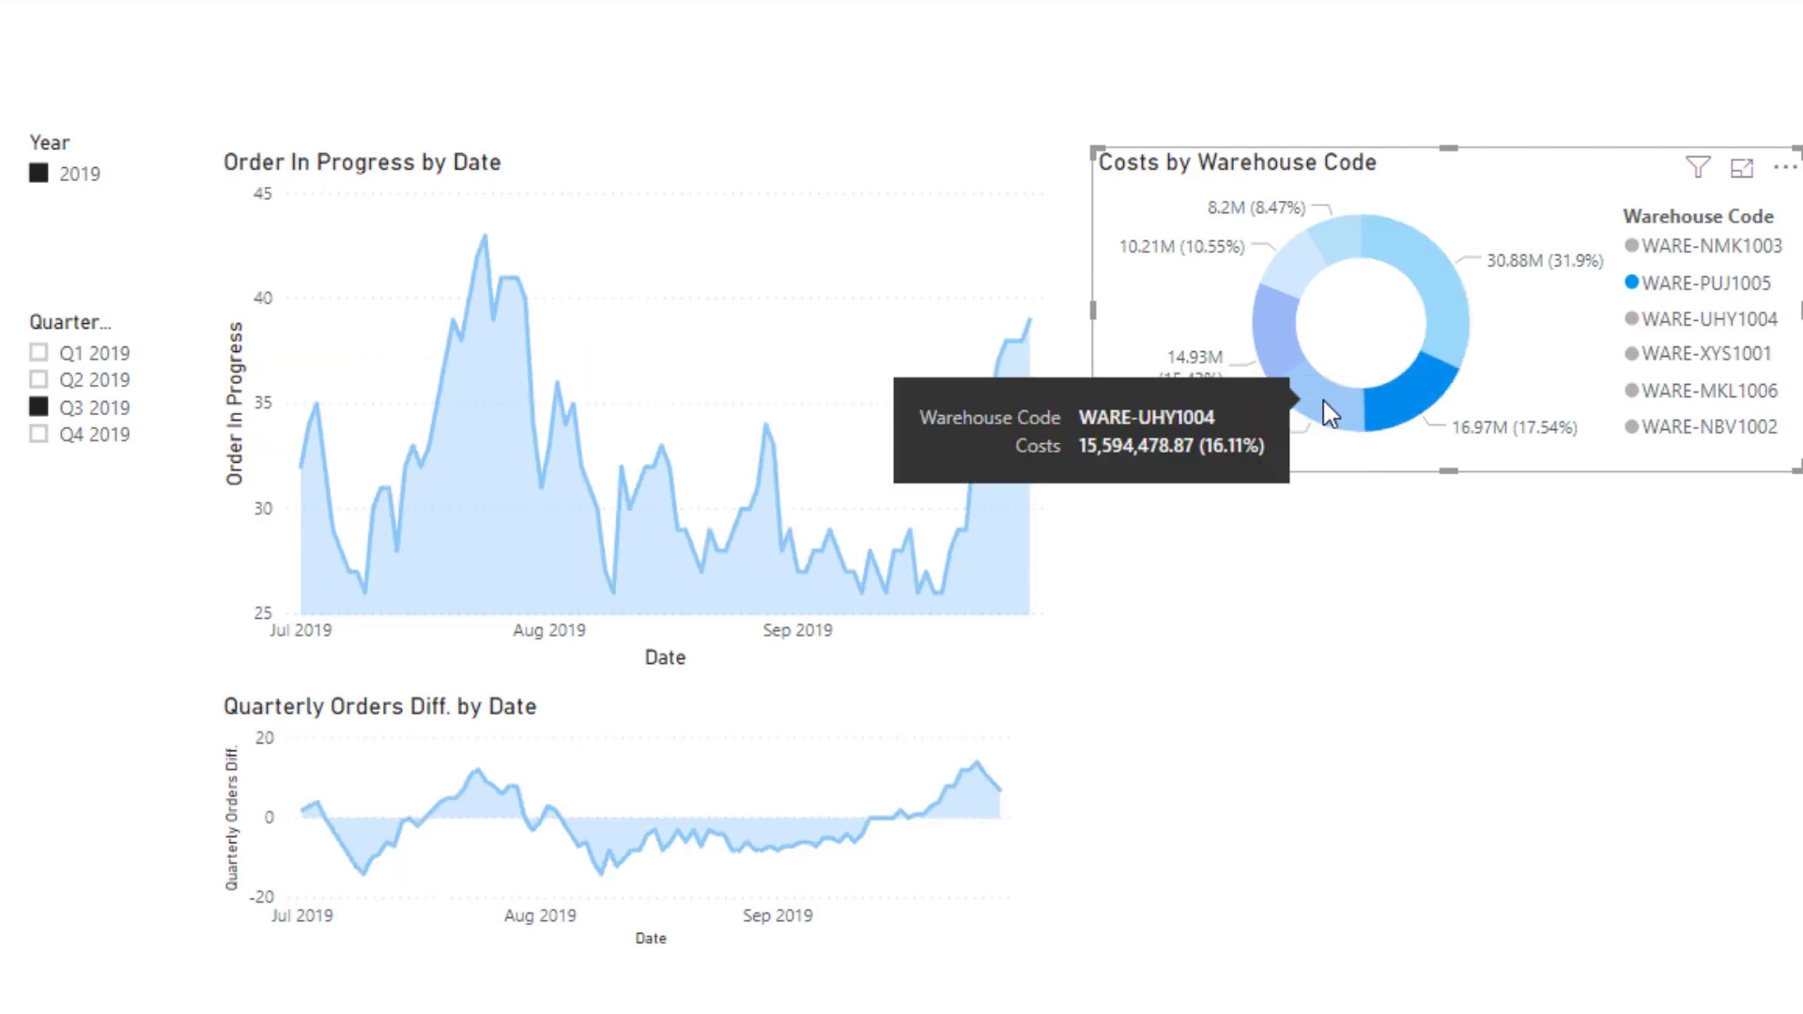
{"action": "left_click", "coordinate": [1322, 400]}
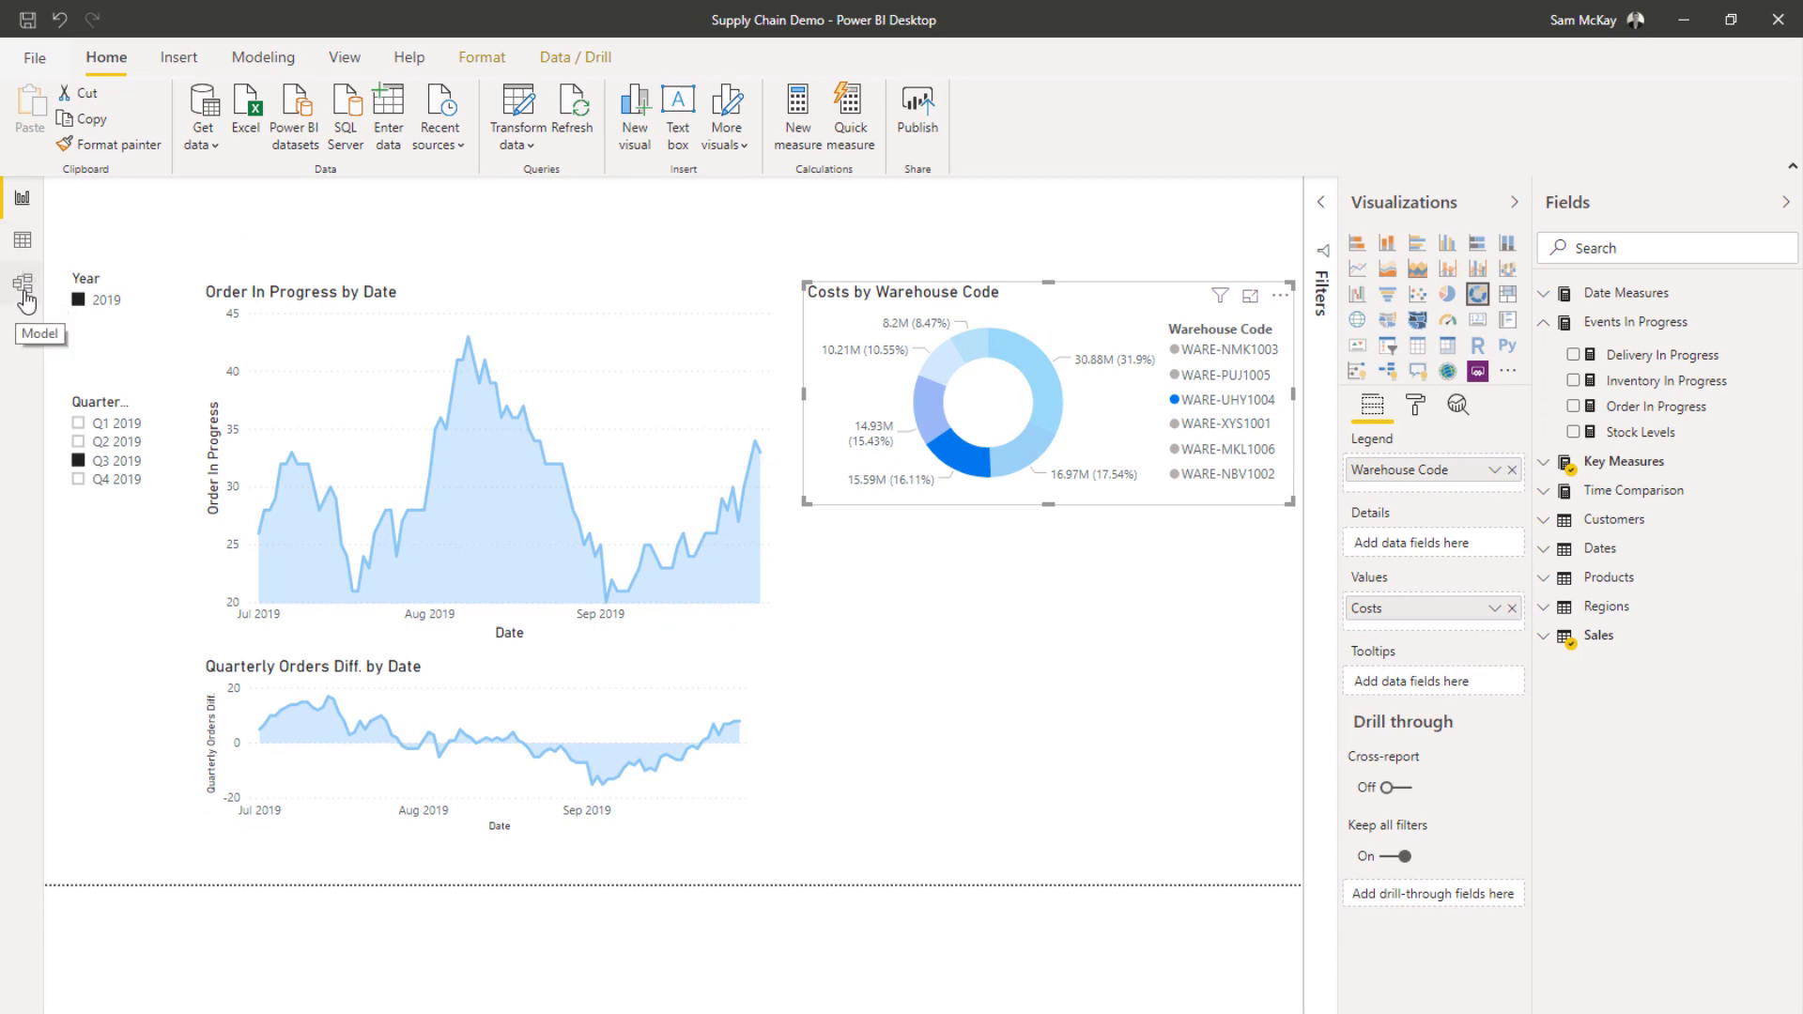
- Return to the filtered report via Model view and show the Order In Progress CALCULATE/FILTER formula
{"action": "left_click", "coordinate": [18, 299]}
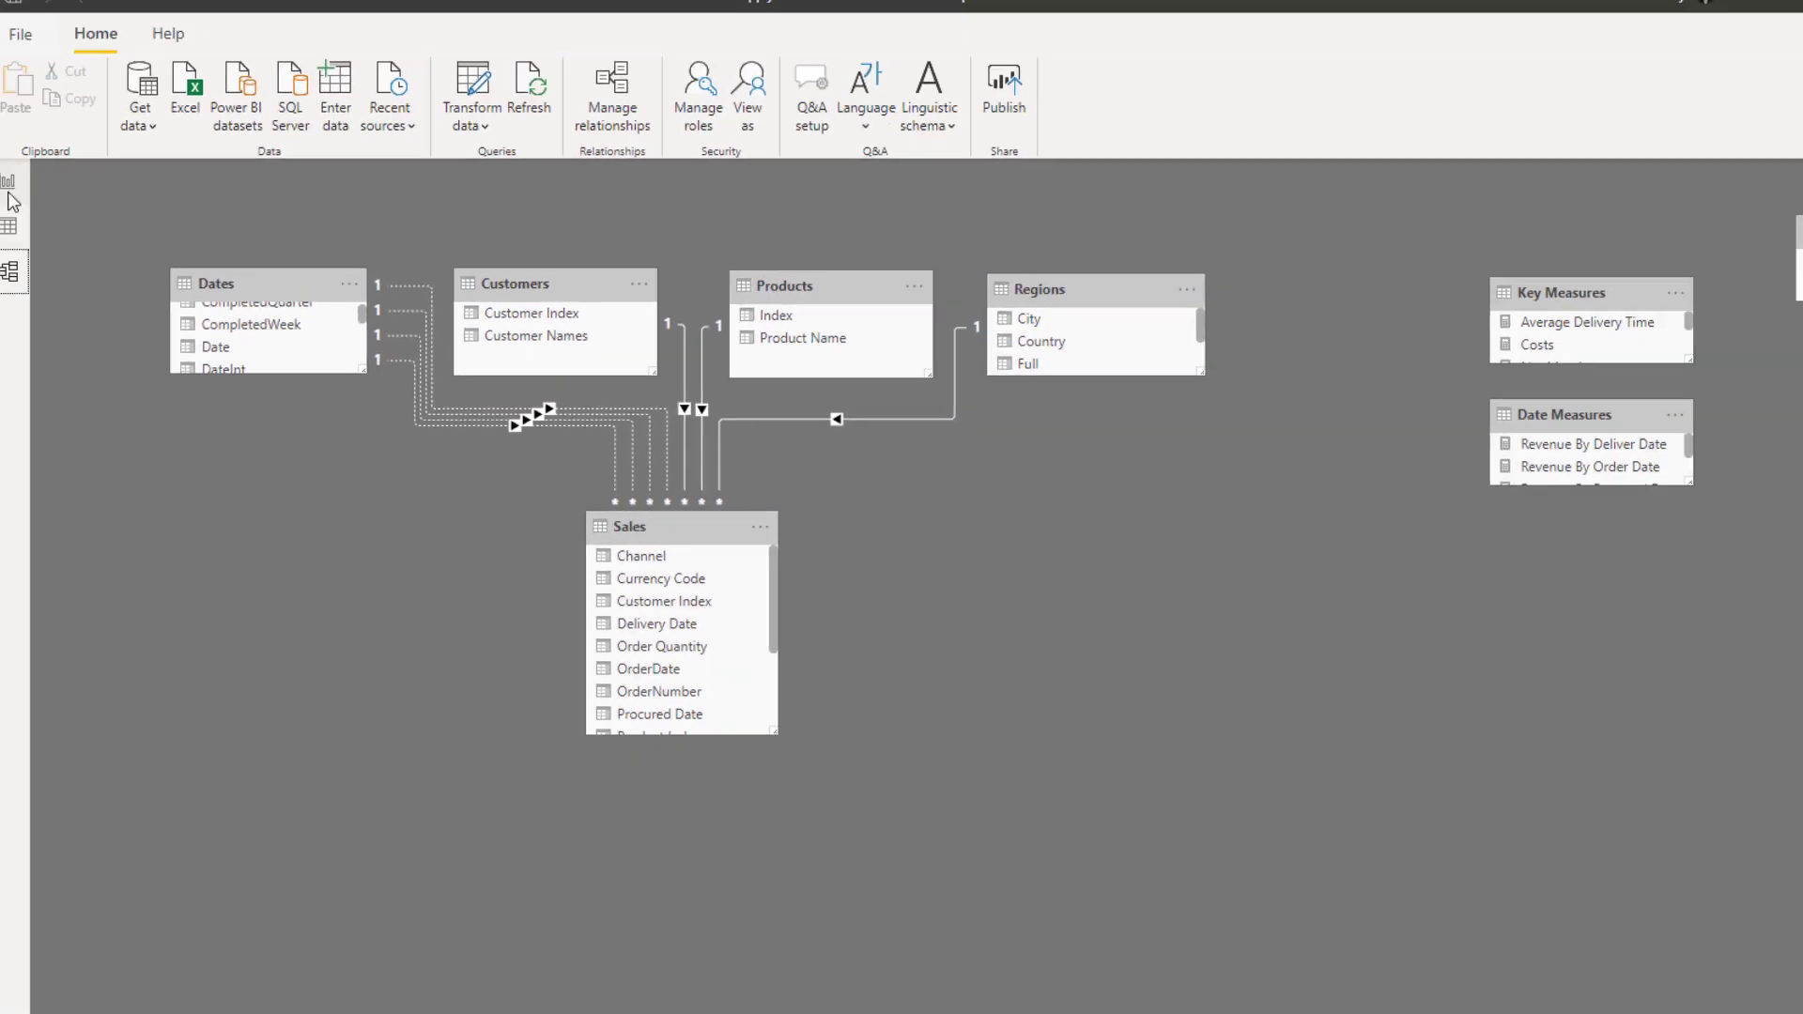
{"action": "left_click", "coordinate": [8, 182]}
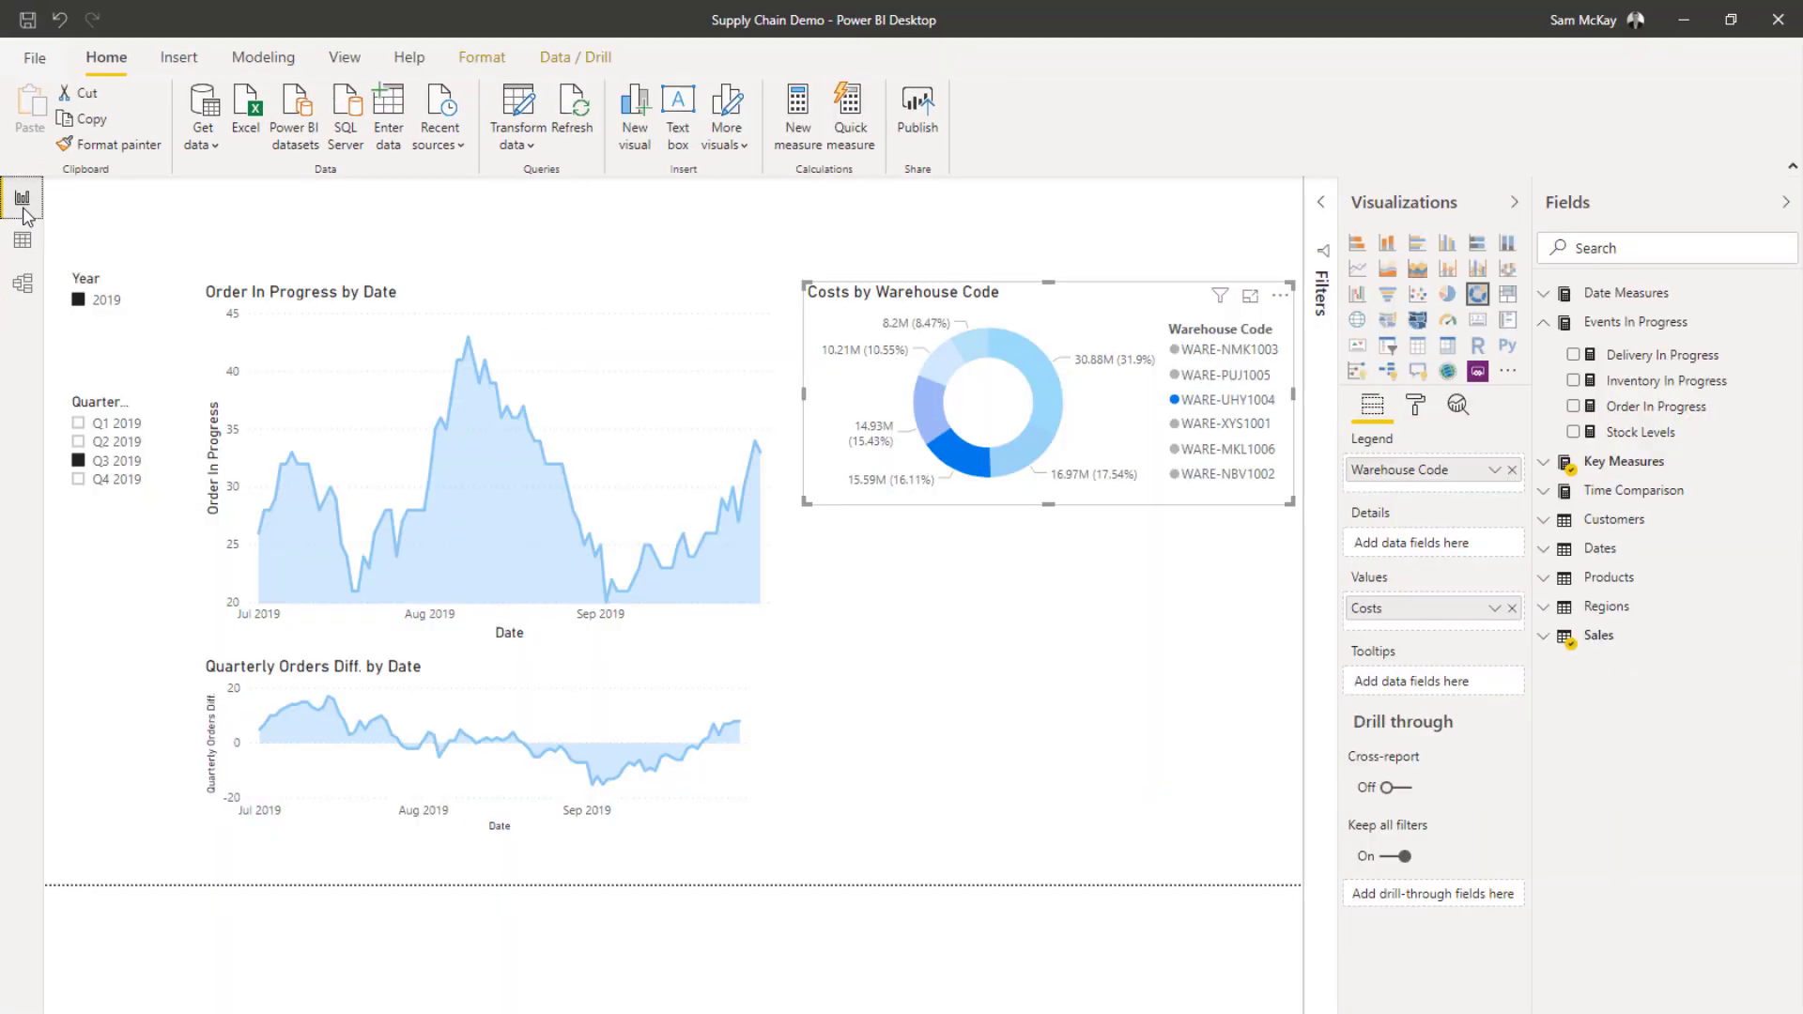
{"action": "left_click", "coordinate": [1664, 415]}
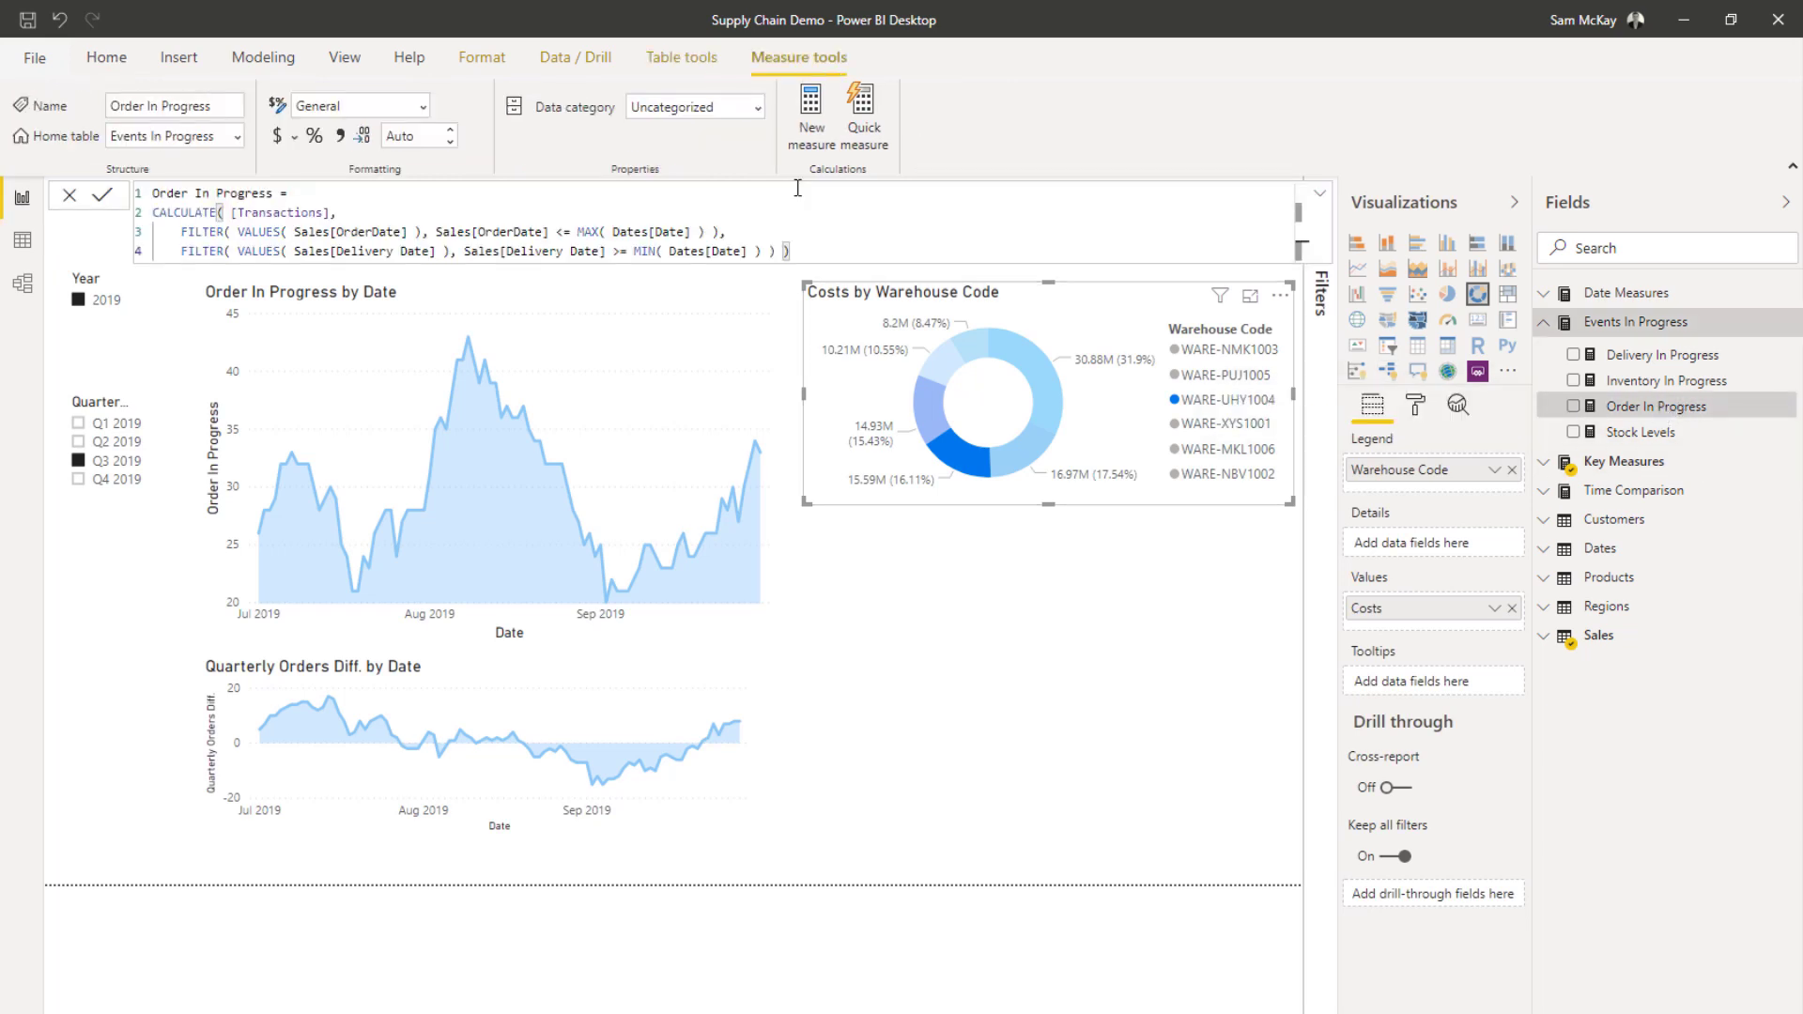
- Deselect the UHY1004 donut slice so the Q3 2019 charts cover all warehouses
{"action": "left_click", "coordinate": [961, 448]}
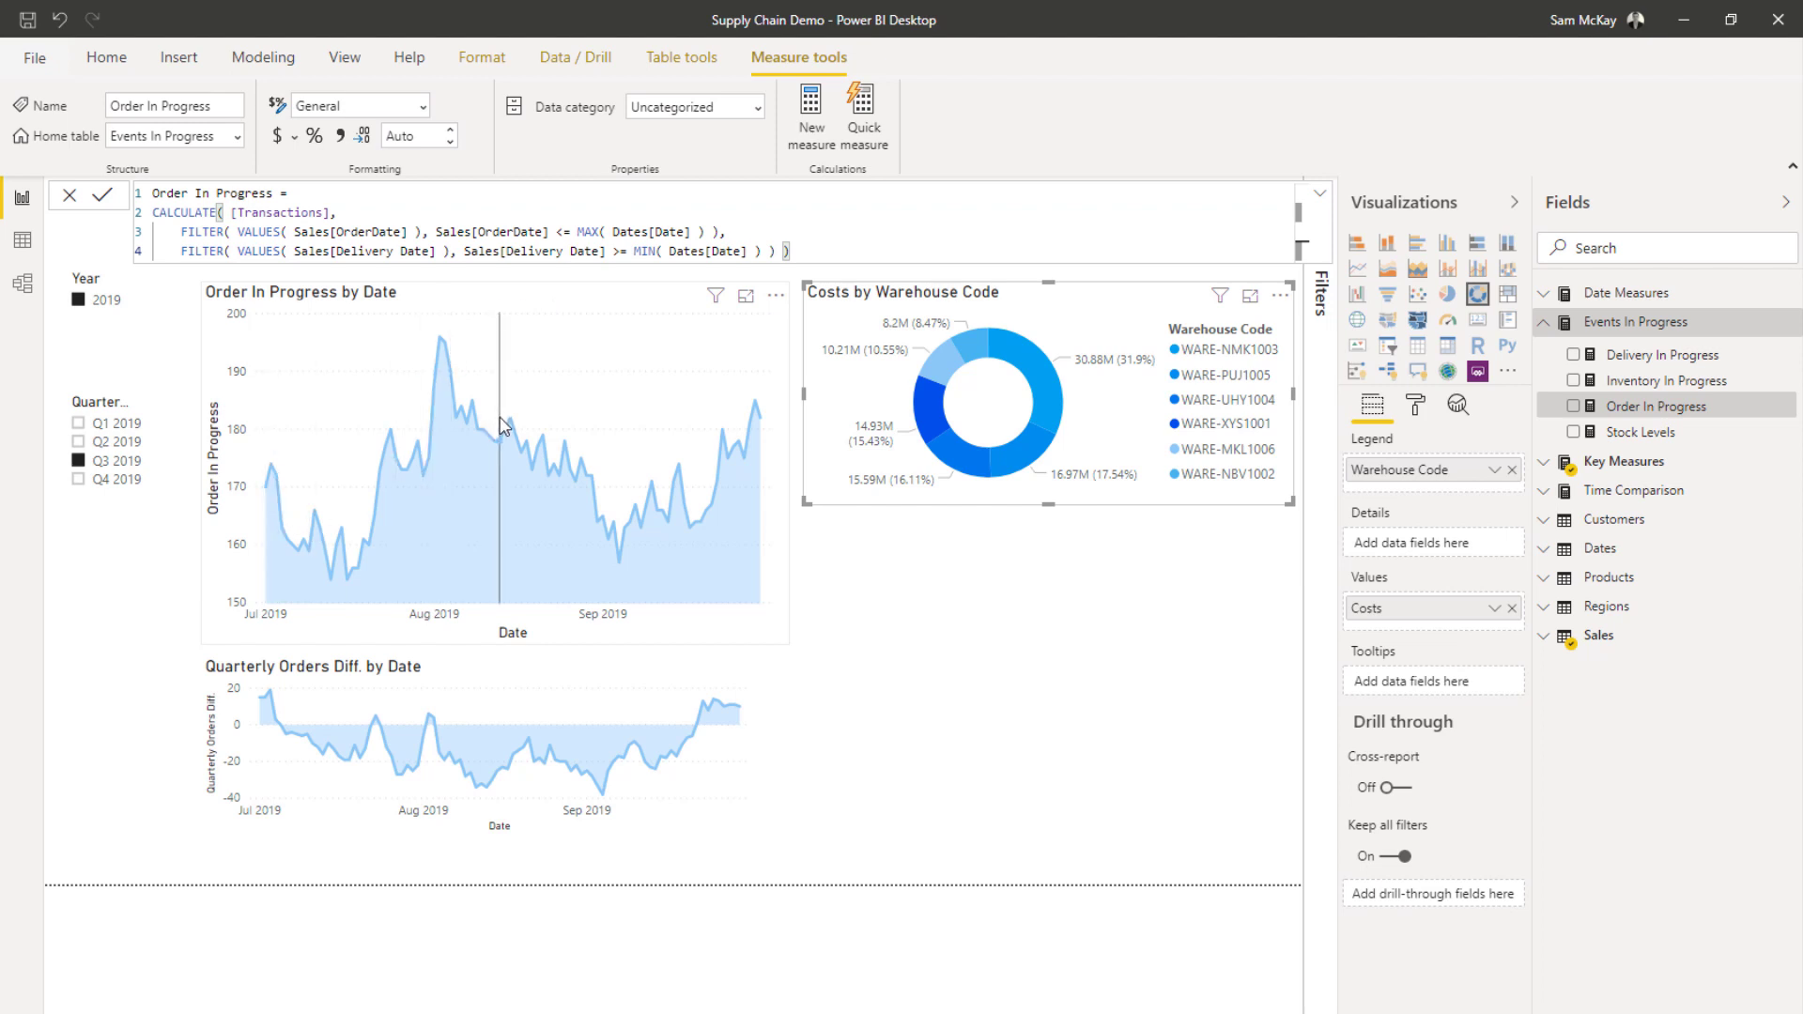
{"action": "mouse_move", "coordinate": [501, 427]}
- Collapse Events In Progress and expand Time Comparison to list Delivery Time LY, Orders In Progress LQ and Quarterly Orders Diff
{"action": "left_click", "coordinate": [1545, 324]}
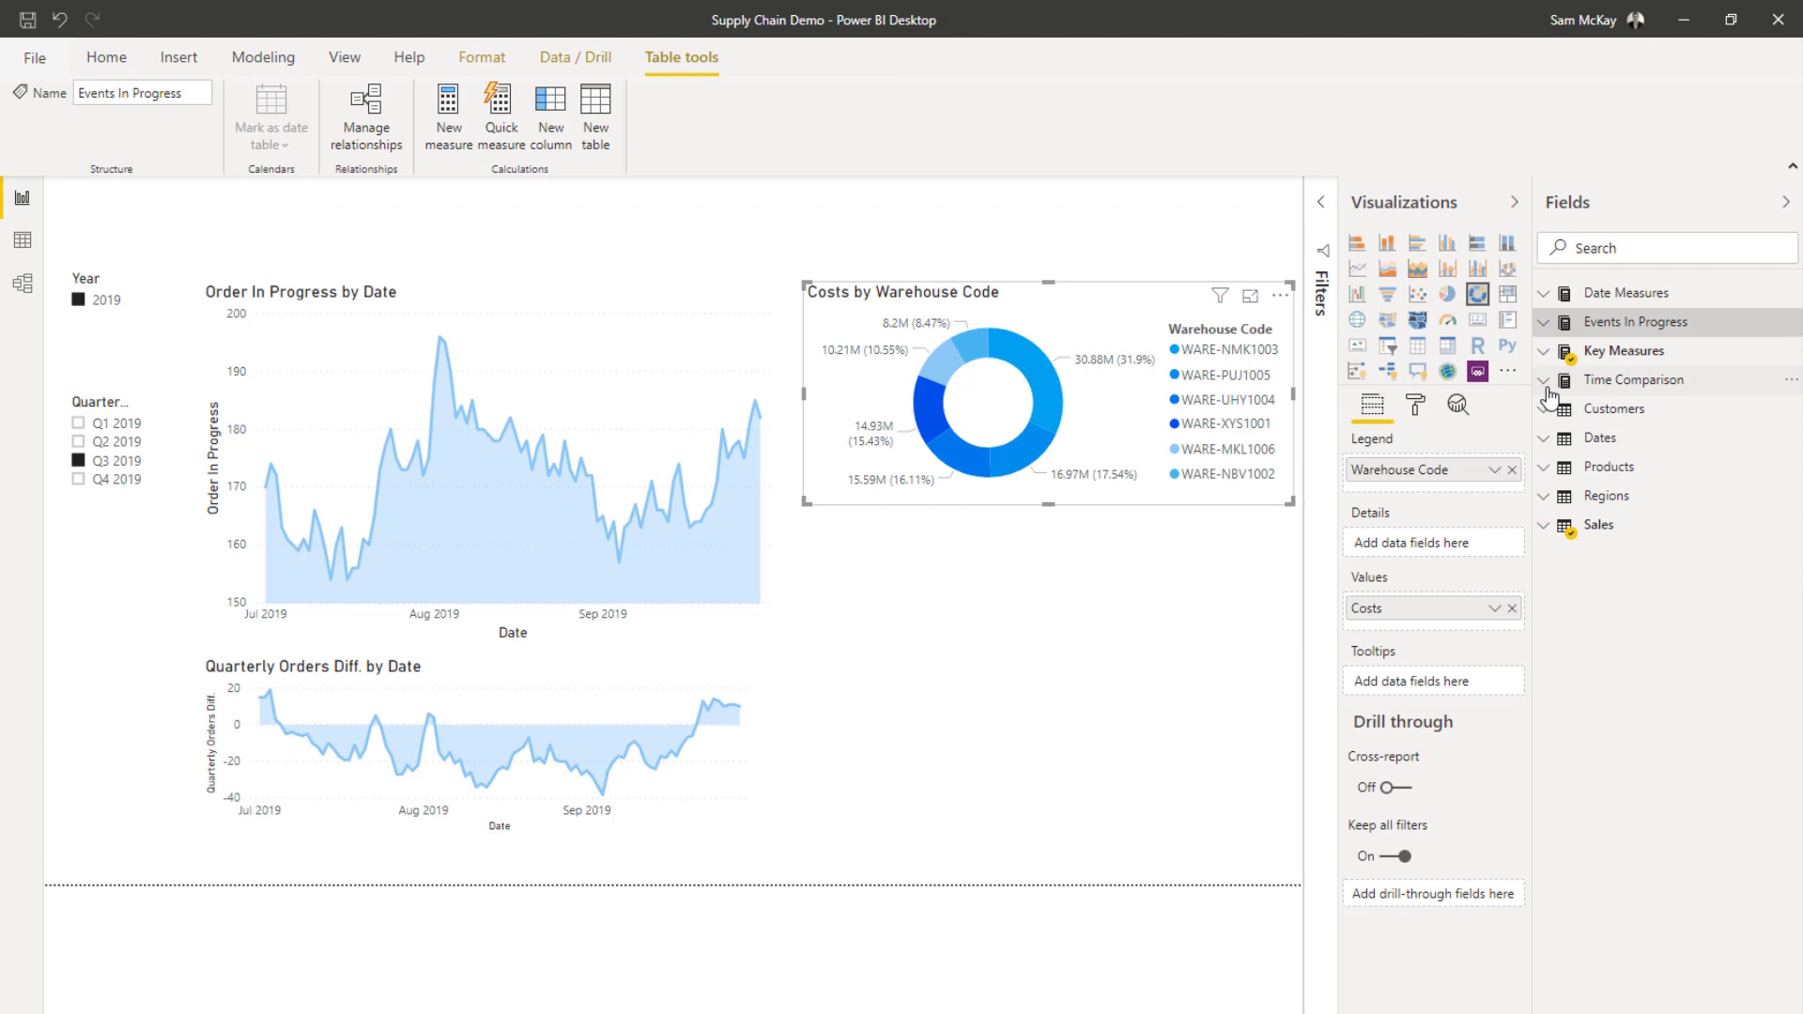
{"action": "left_click", "coordinate": [1545, 382]}
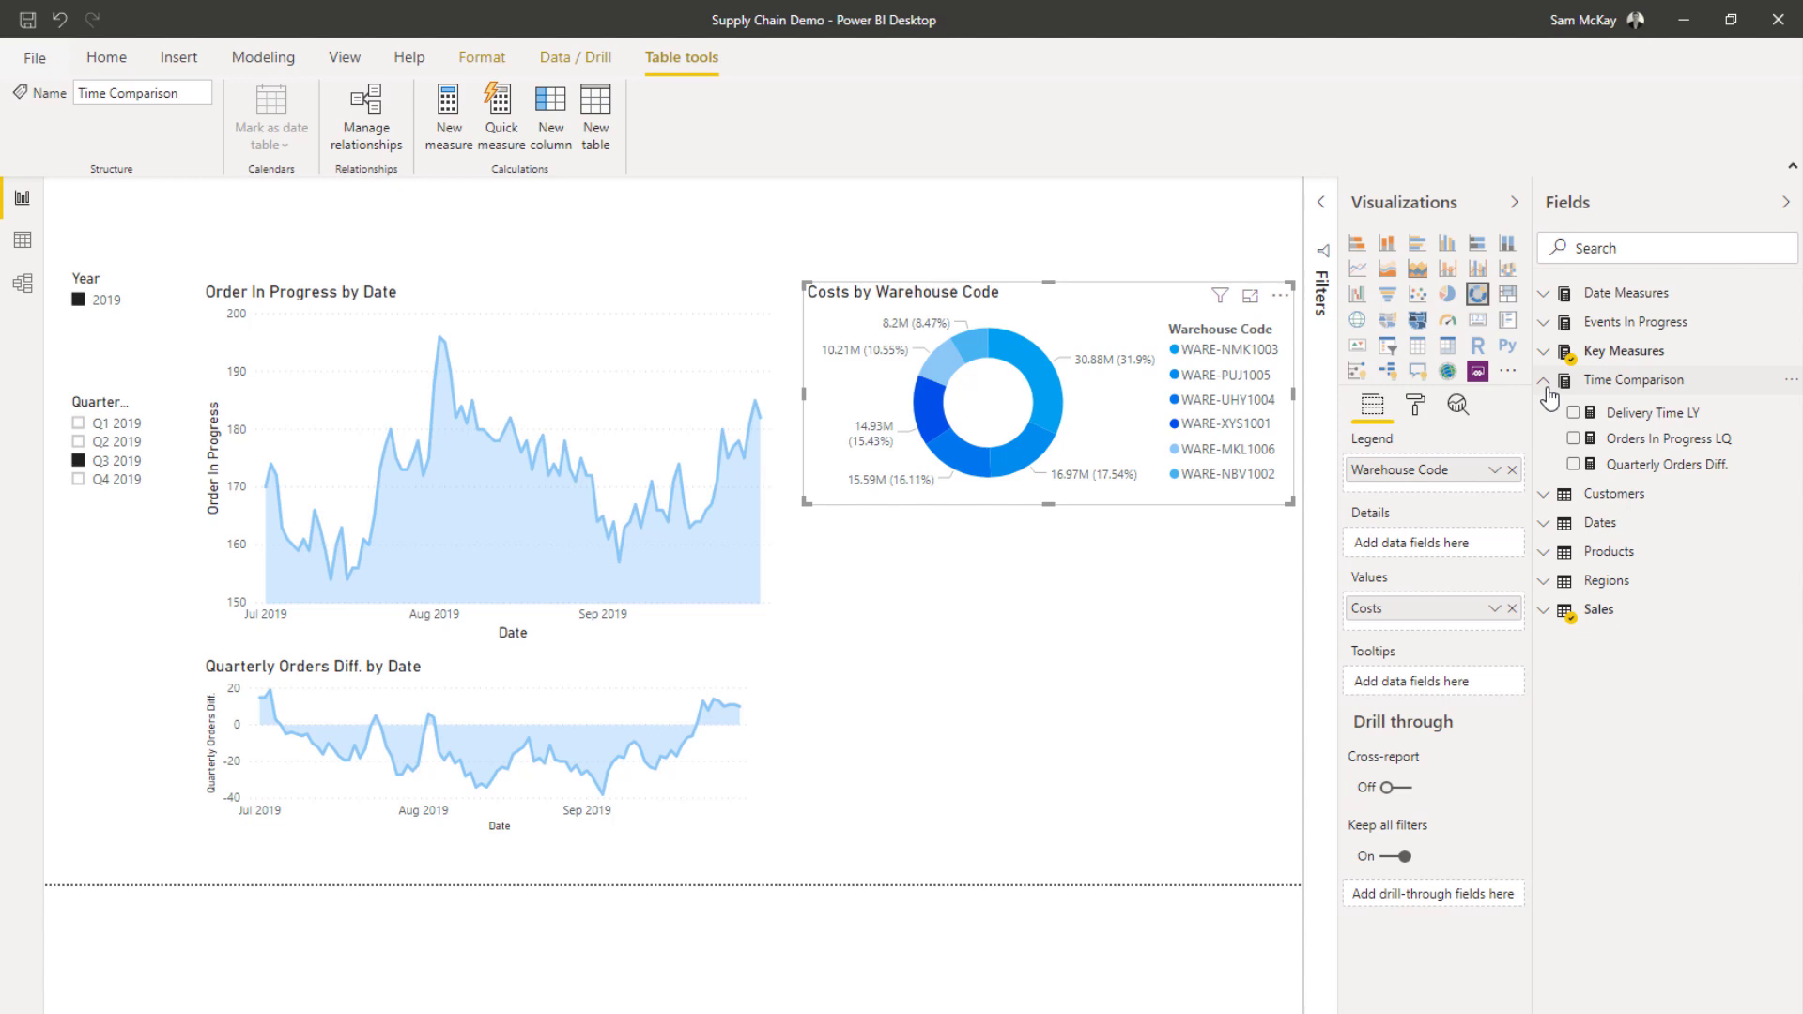
- Show the Orders In Progress LQ formula, highlighting its CALCULATE and one-quarter DATEADD parts
{"action": "left_click", "coordinate": [1675, 442]}
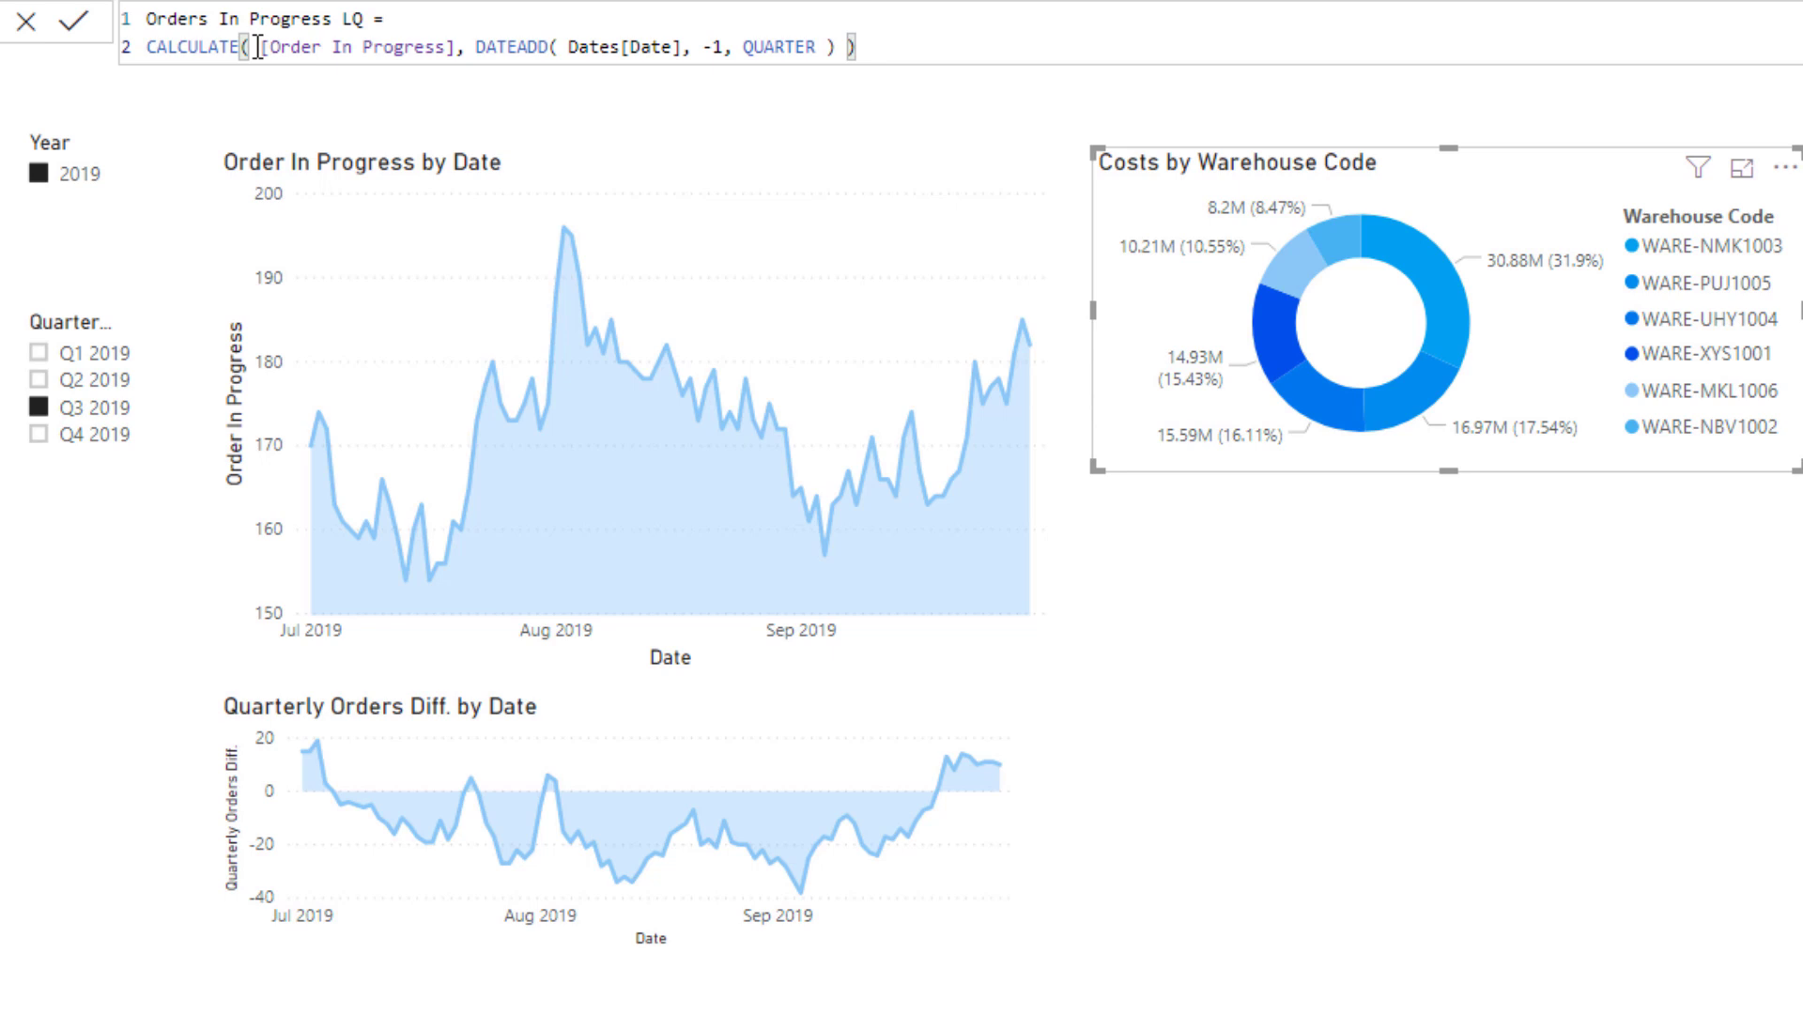
{"action": "left_click_drag", "start_coordinate": [258, 46], "coordinate": [468, 46]}
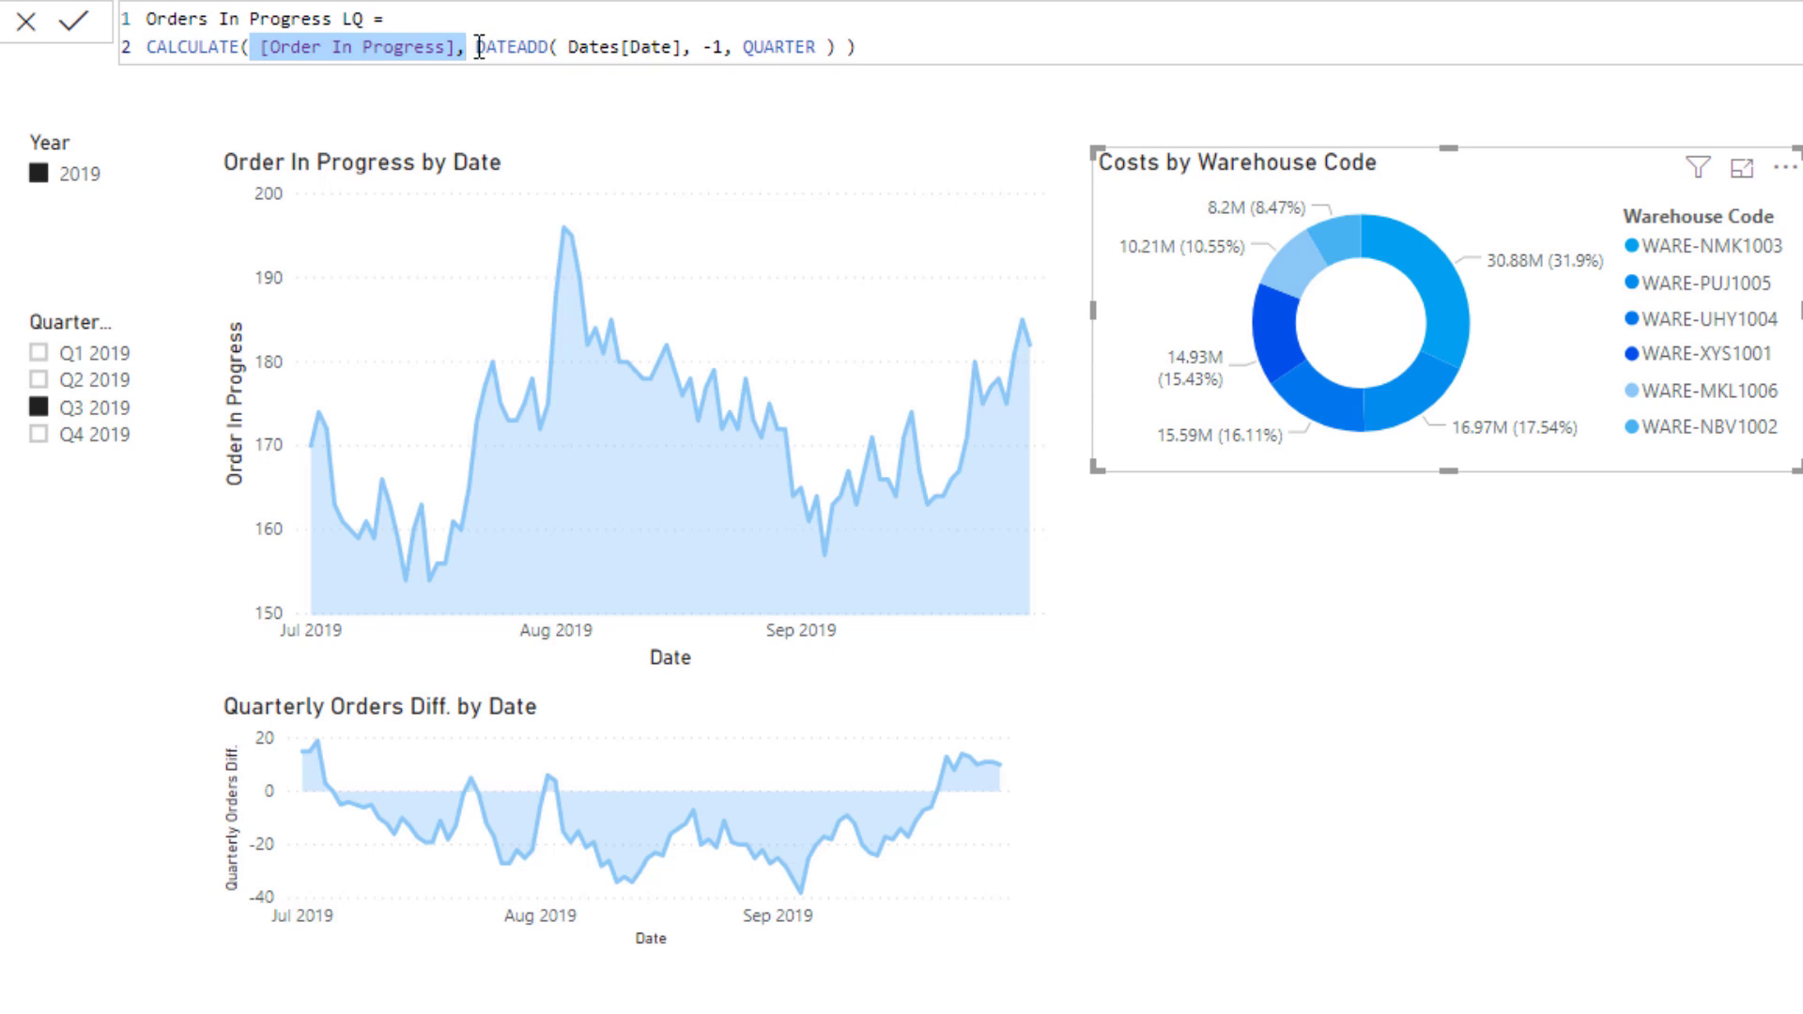
{"action": "left_click_drag", "start_coordinate": [477, 47], "coordinate": [860, 54]}
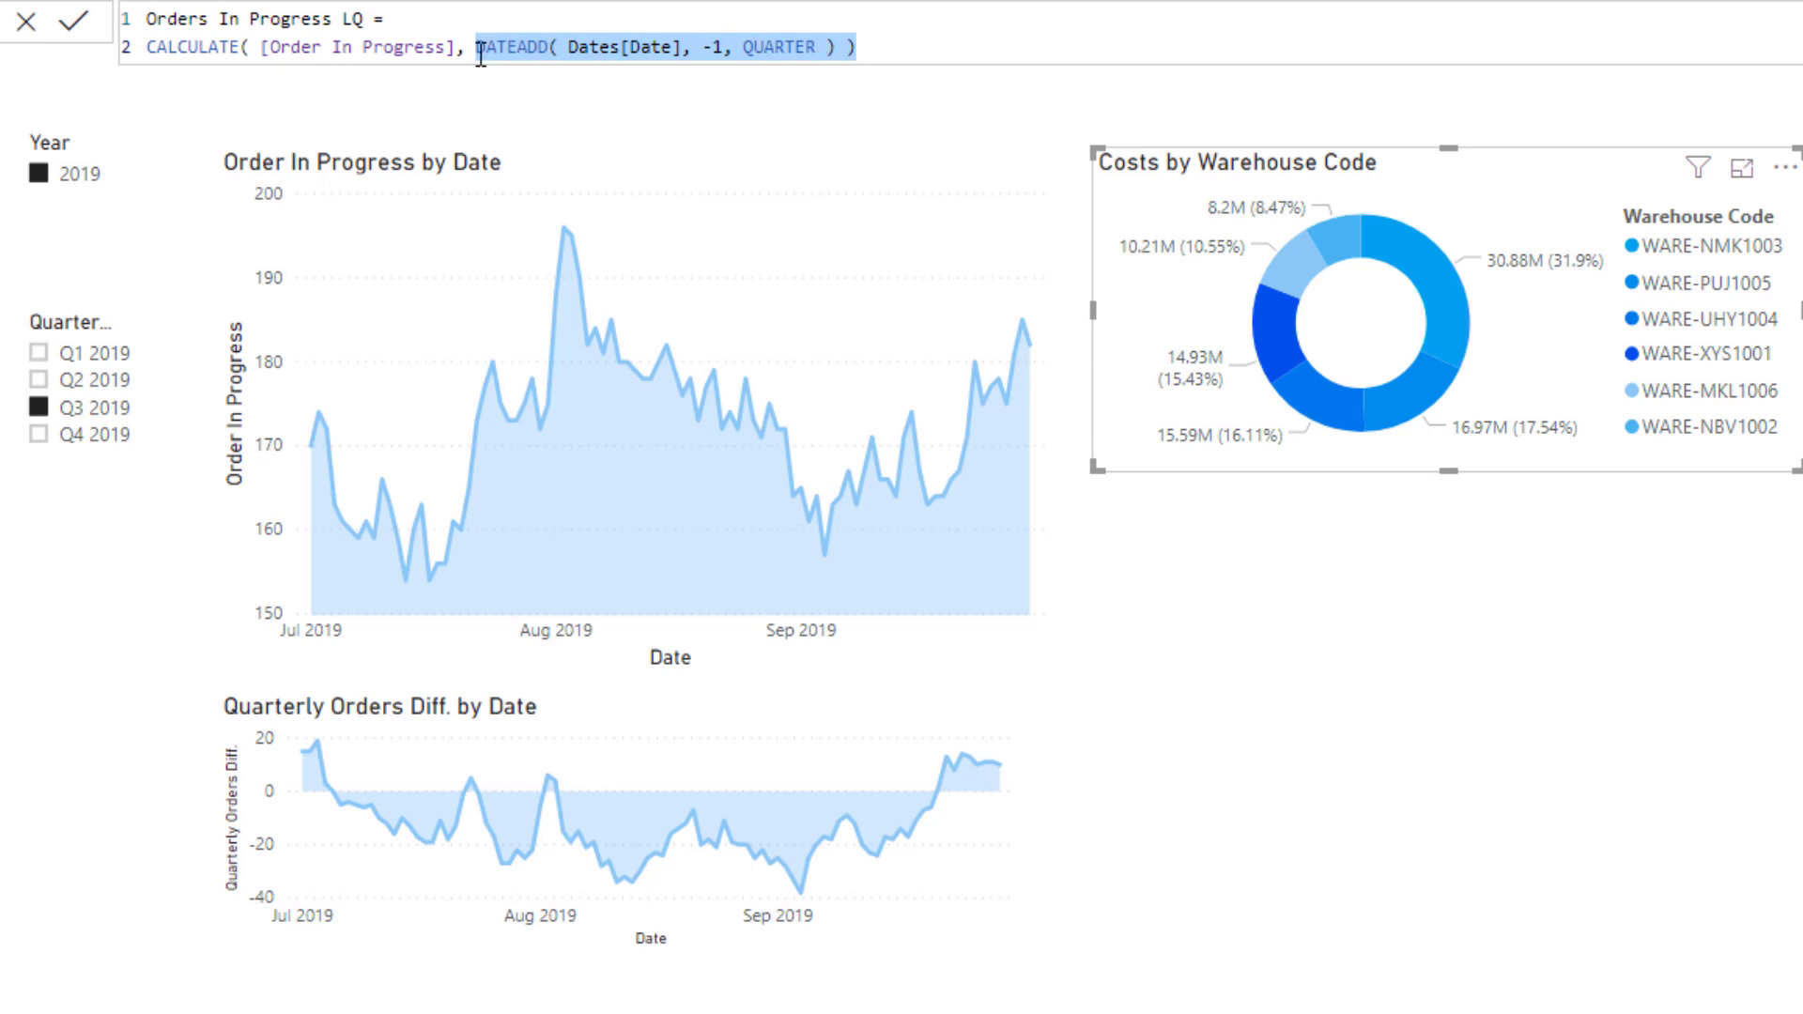
{"action": "left_click", "coordinate": [988, 45]}
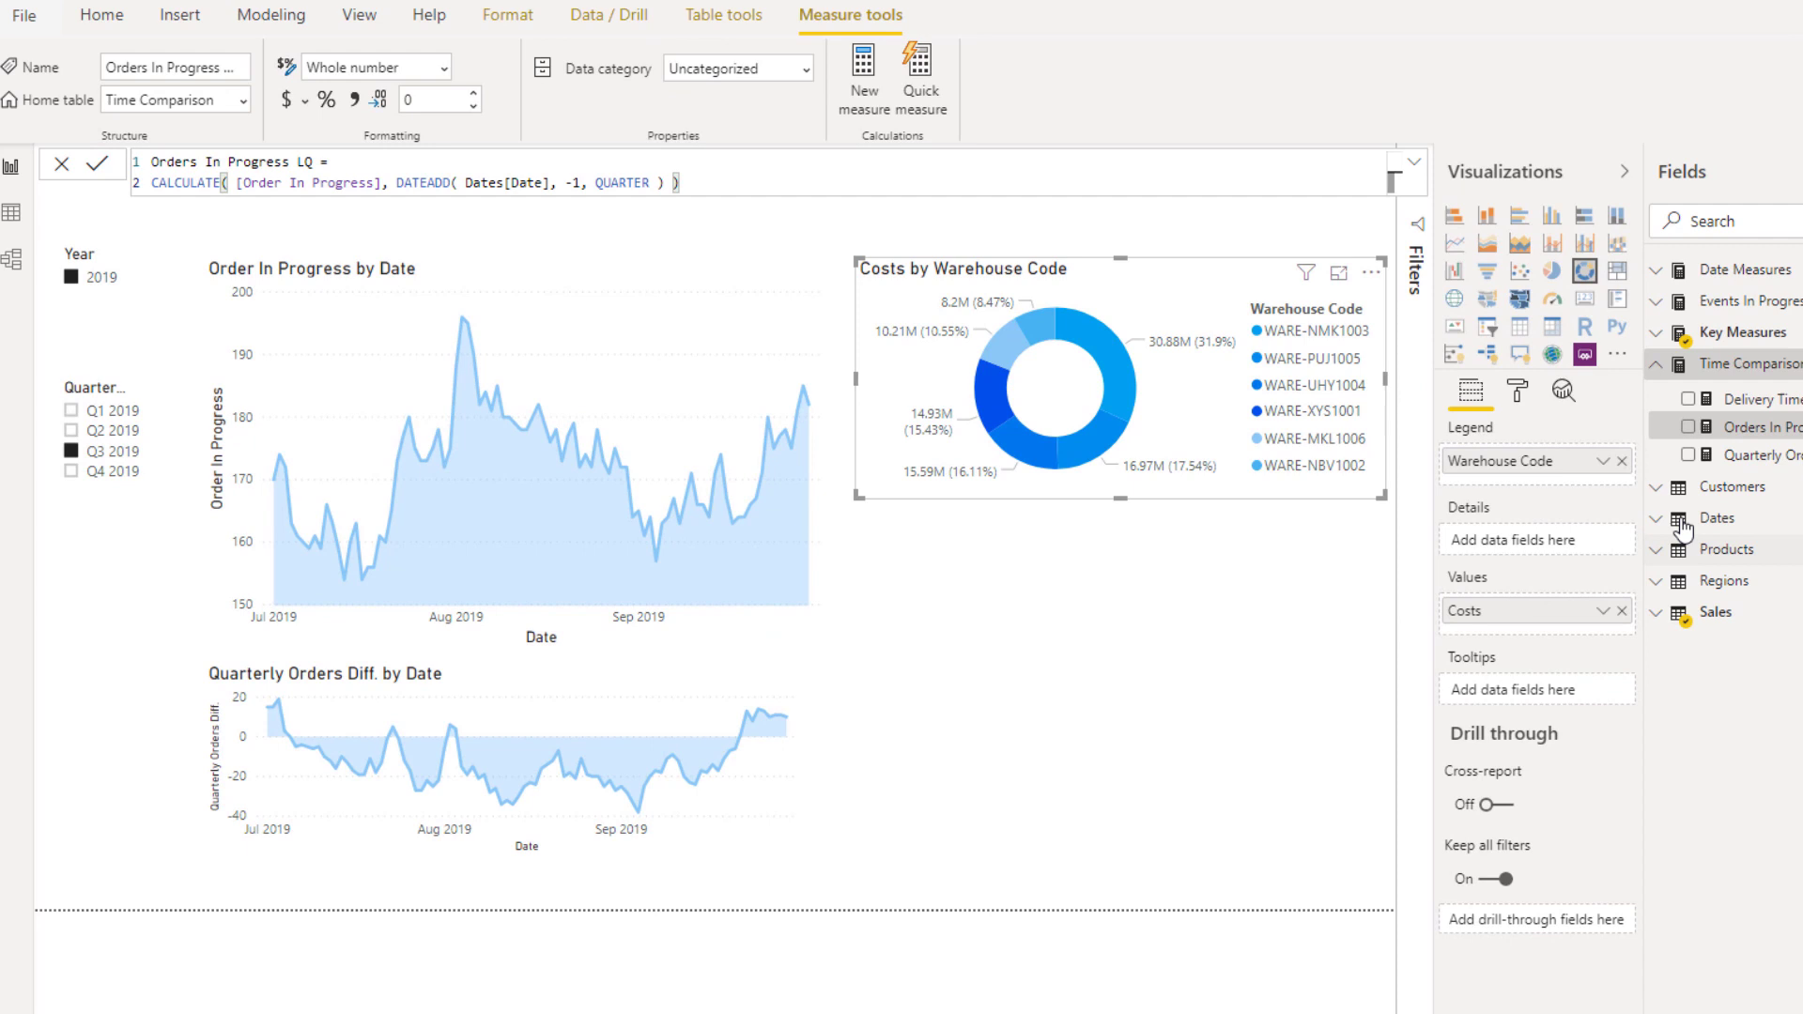
{"action": "left_click_drag", "start_coordinate": [1651, 449], "coordinate": [1505, 471]}
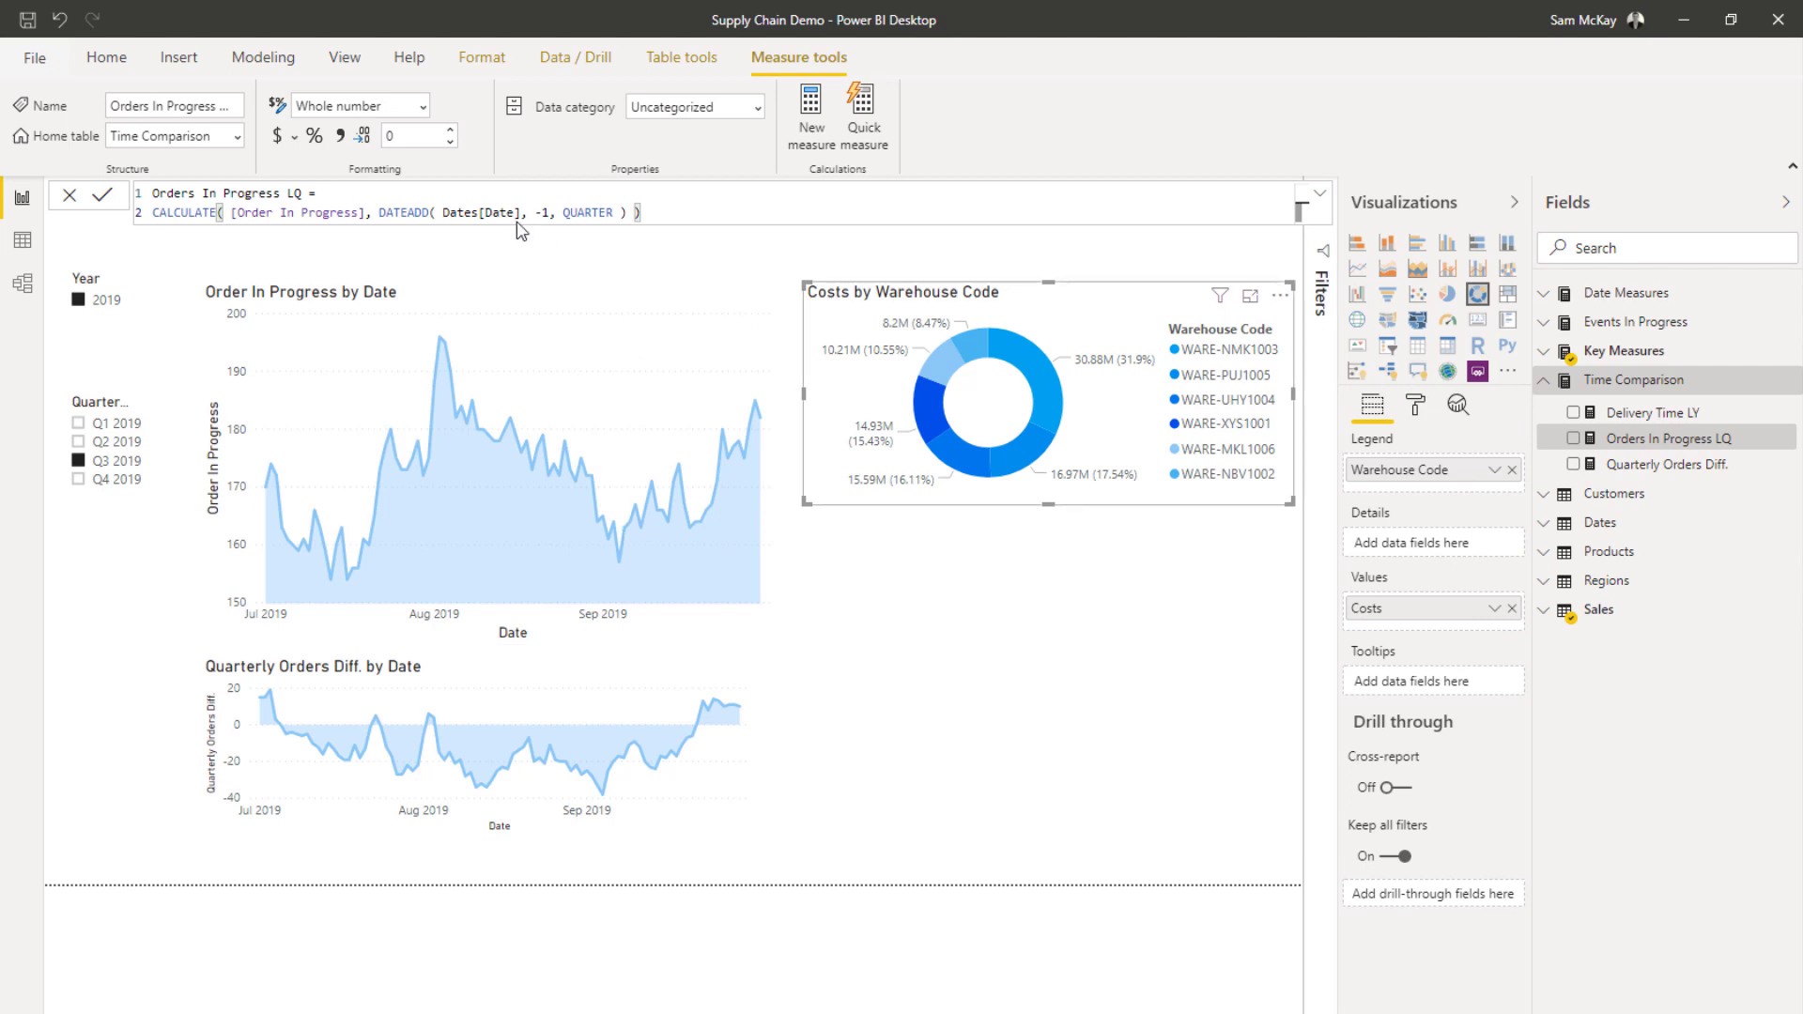
- Add Orders In Progress LQ to the Order In Progress by Date area chart's values
{"action": "left_click", "coordinate": [559, 297]}
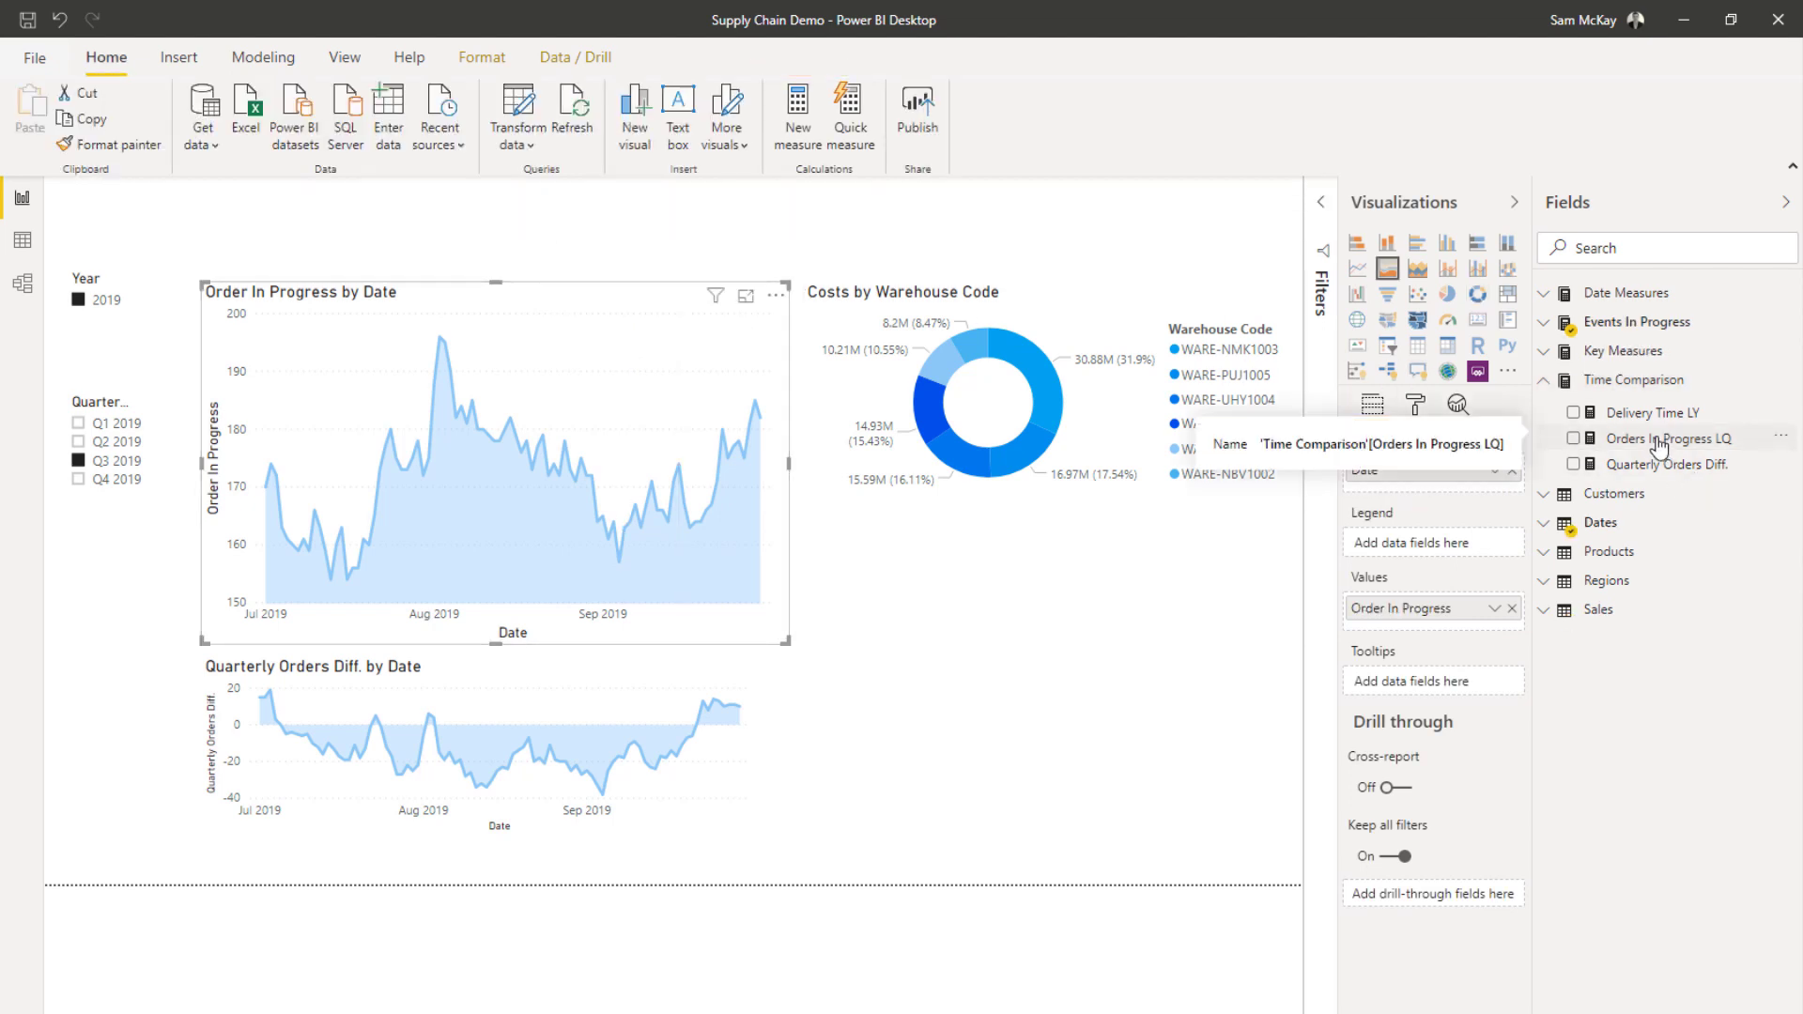
{"action": "left_click_drag", "start_coordinate": [1661, 448], "coordinate": [1487, 632]}
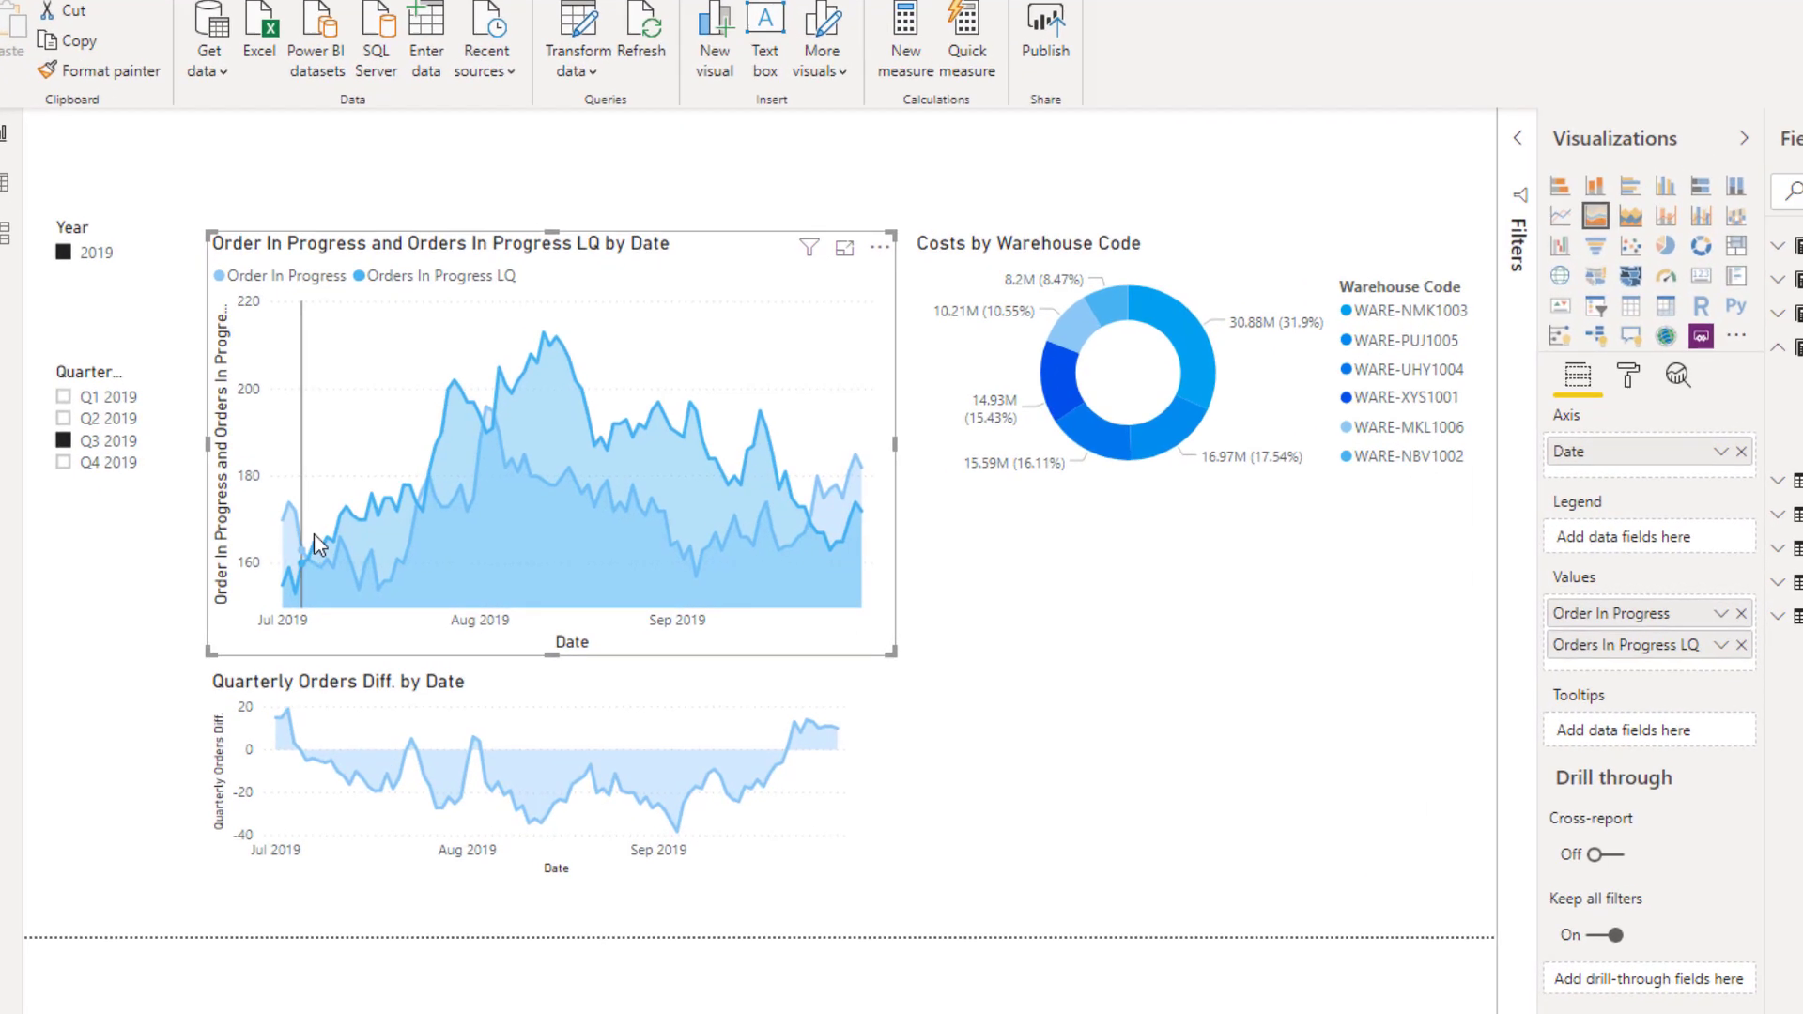
{"action": "mouse_move", "coordinate": [295, 542]}
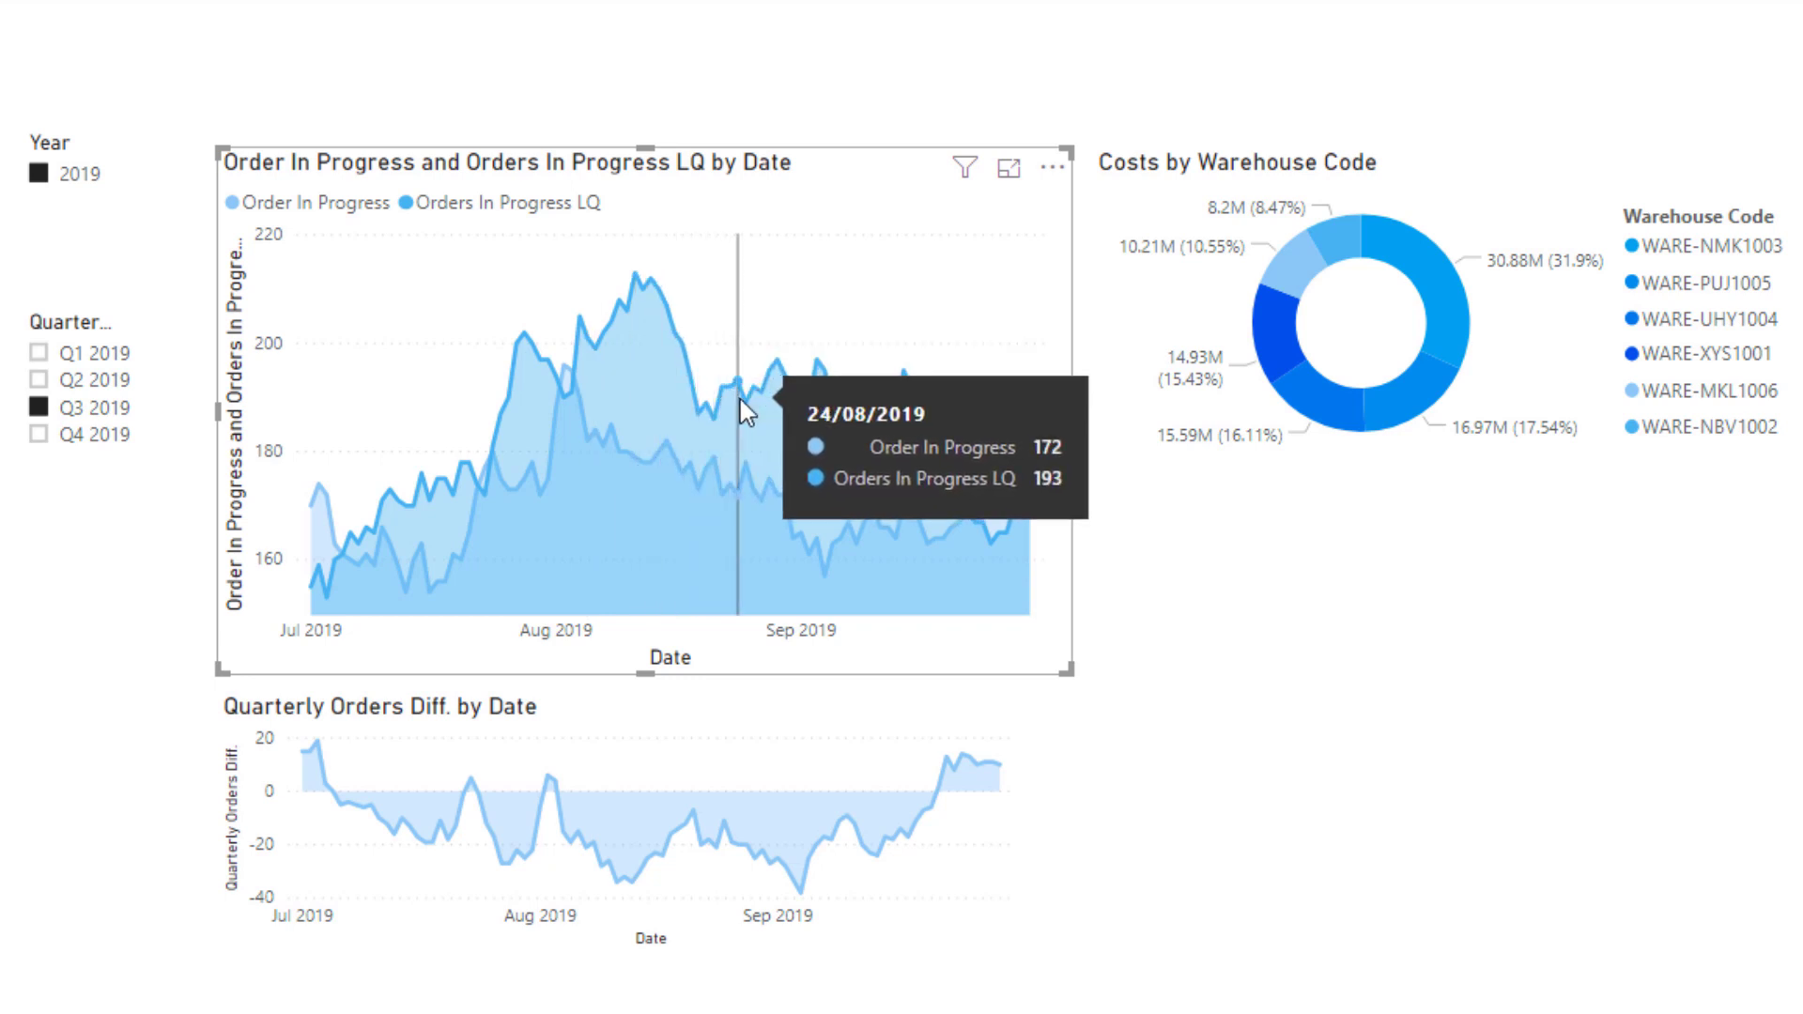
- Select the Quarterly Orders Diff. by Date chart and show its [Order In Progress] minus [Orders In Progress LQ] formula
{"action": "left_click", "coordinate": [232, 737]}
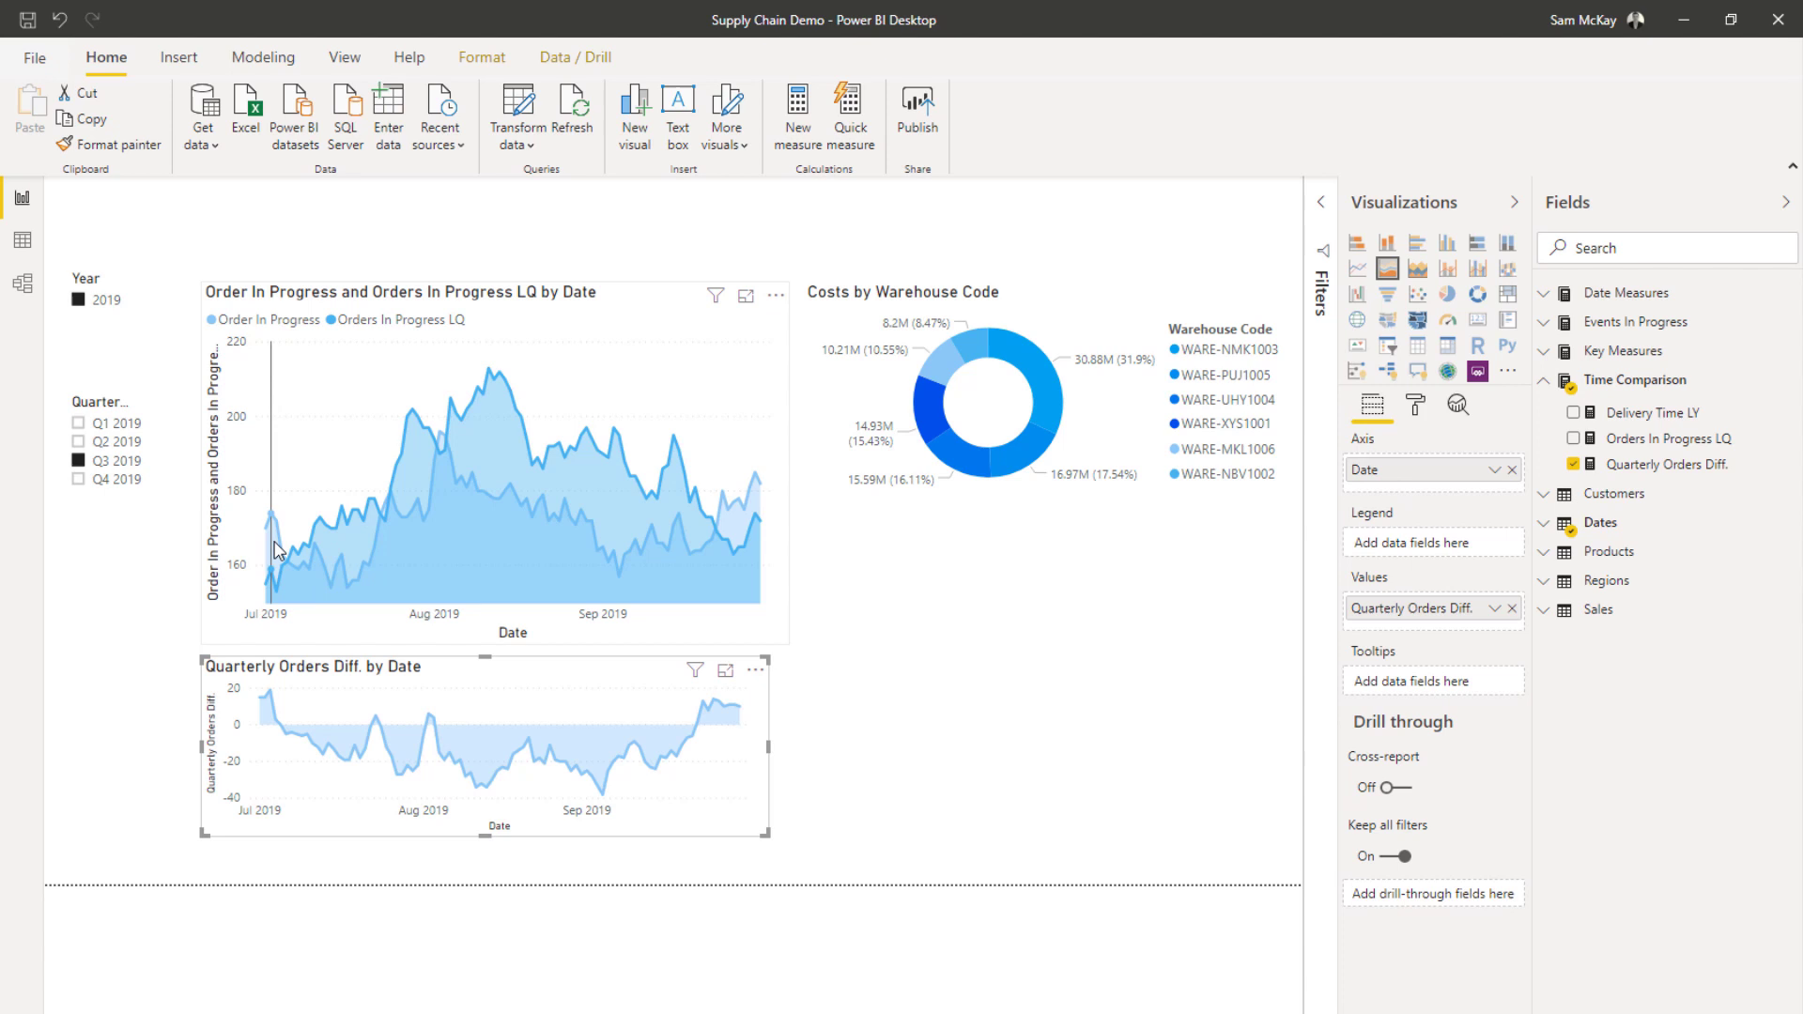
{"action": "mouse_move", "coordinate": [294, 537]}
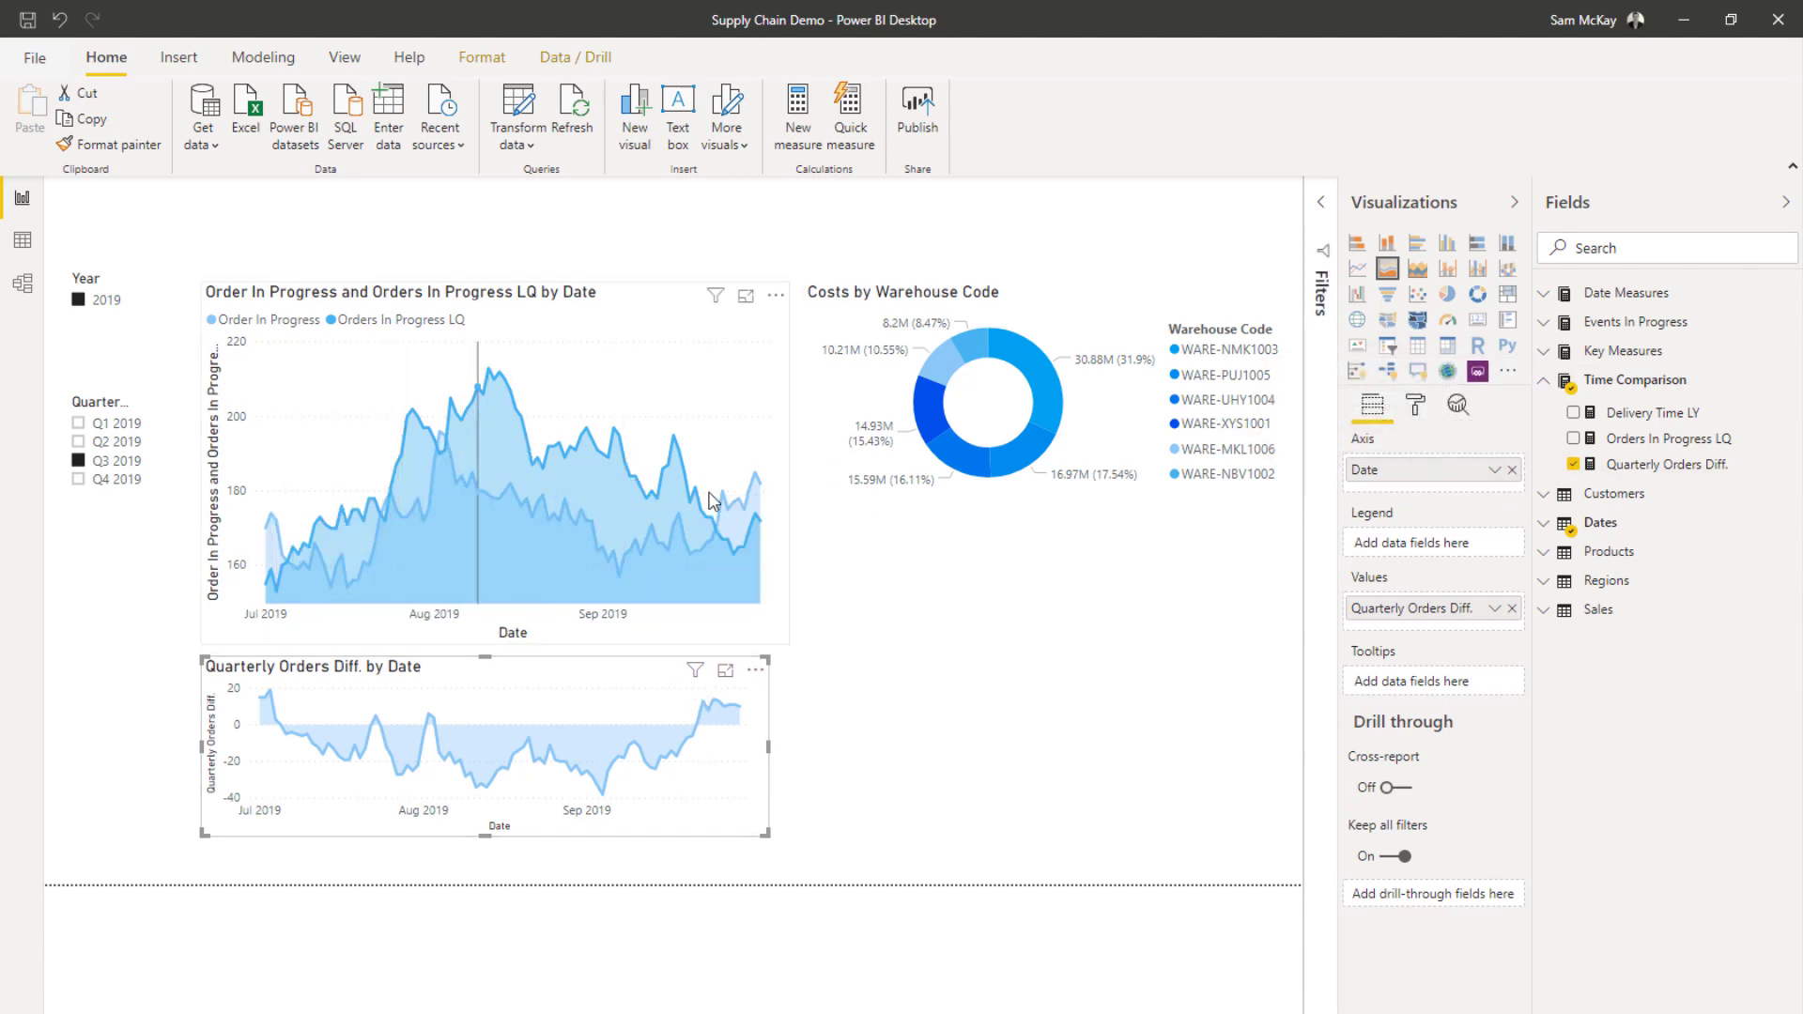
{"action": "left_click", "coordinate": [1682, 464]}
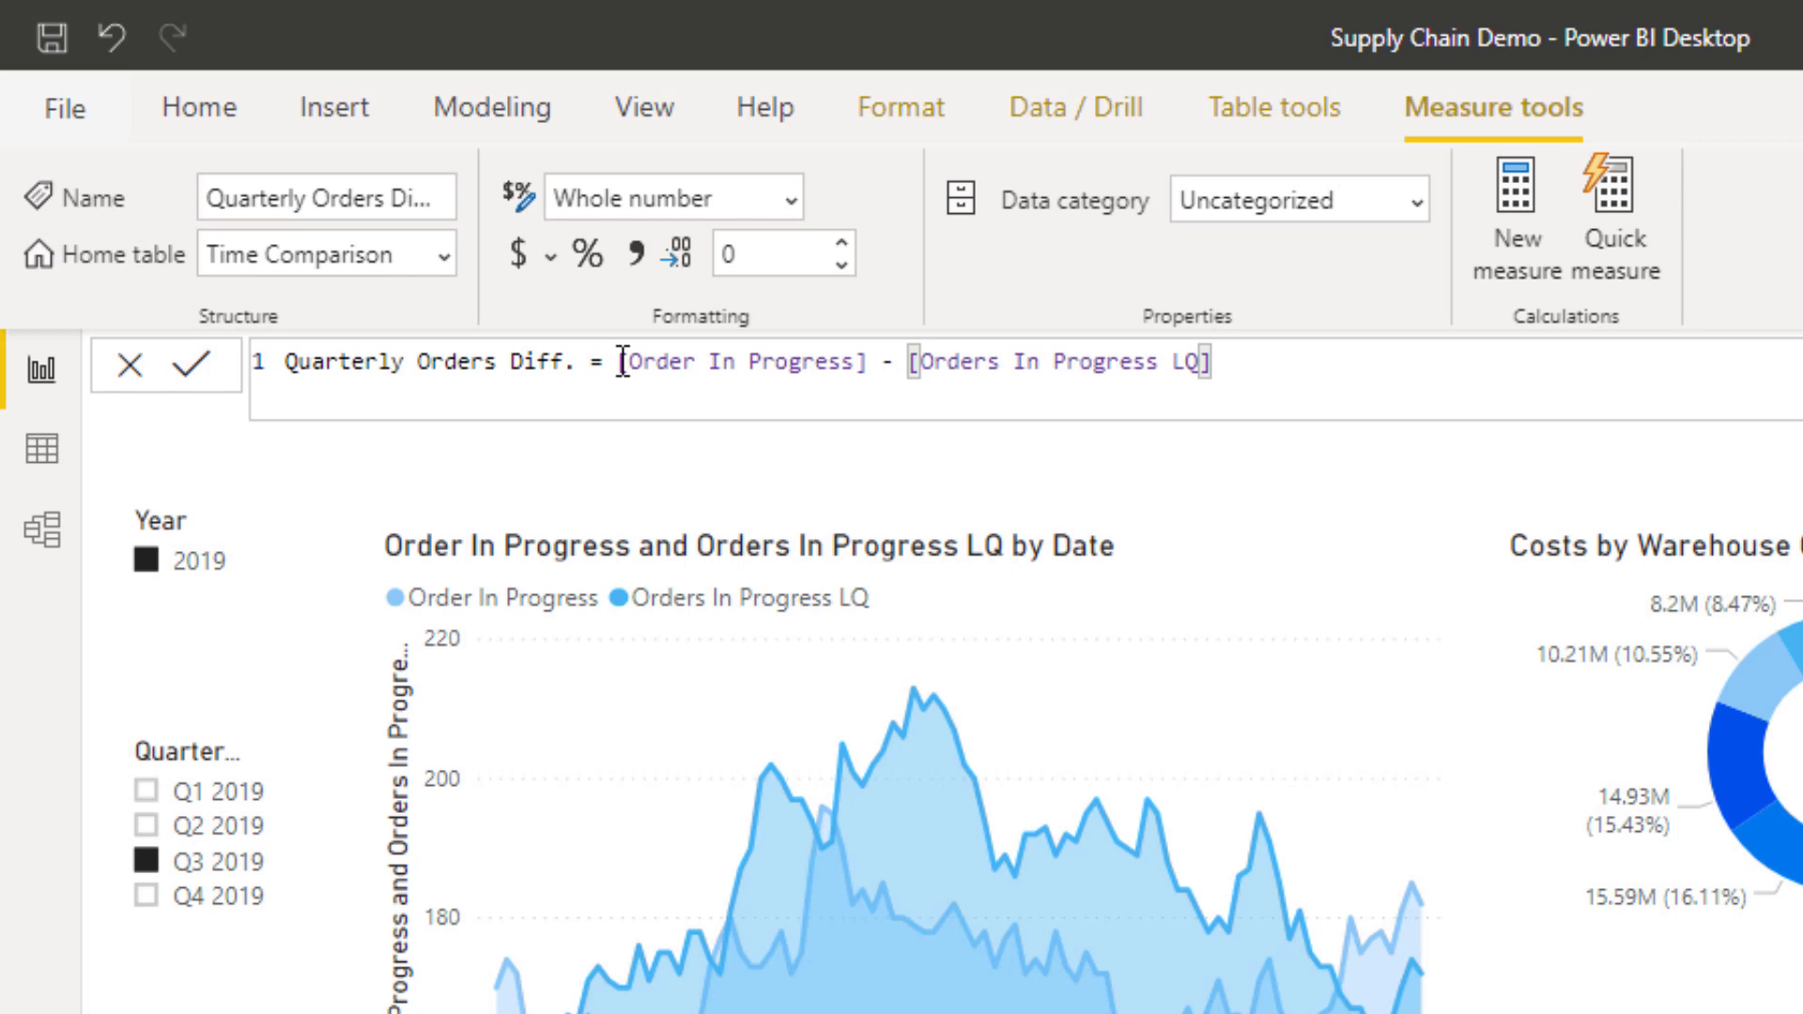
{"action": "left_click_drag", "start_coordinate": [621, 361], "coordinate": [1221, 369]}
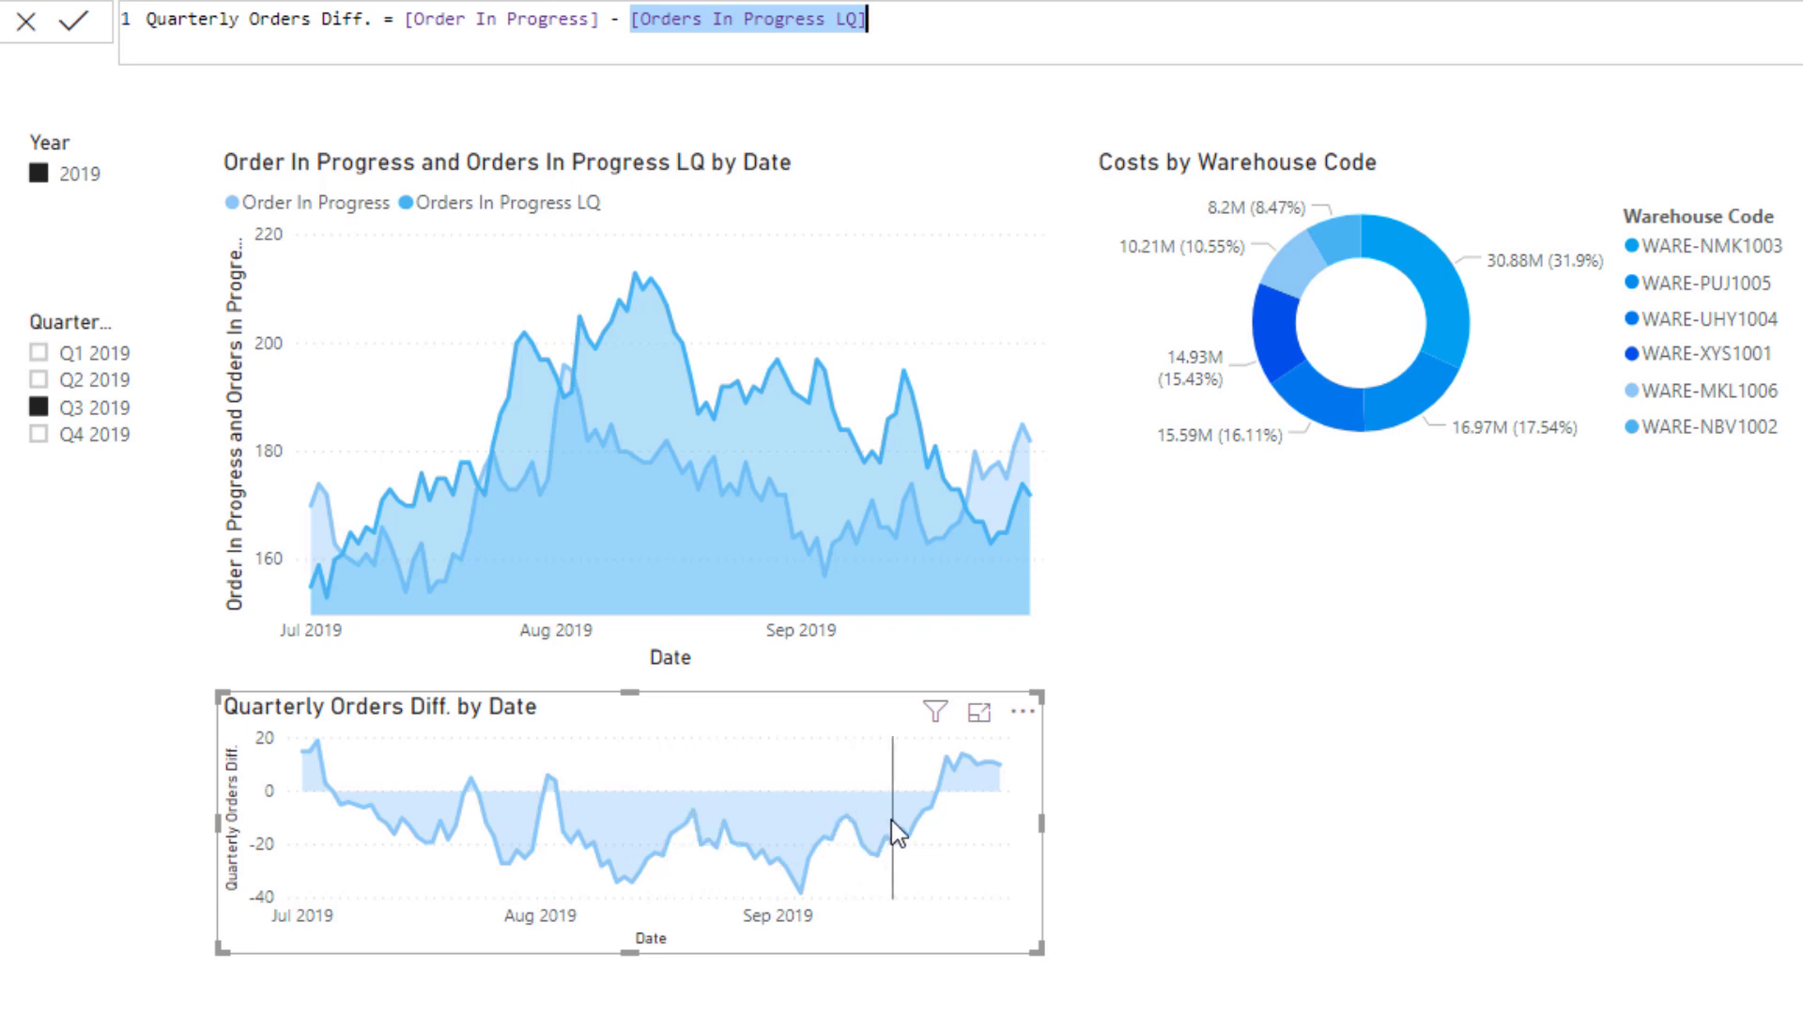
{"action": "mouse_move", "coordinate": [892, 820]}
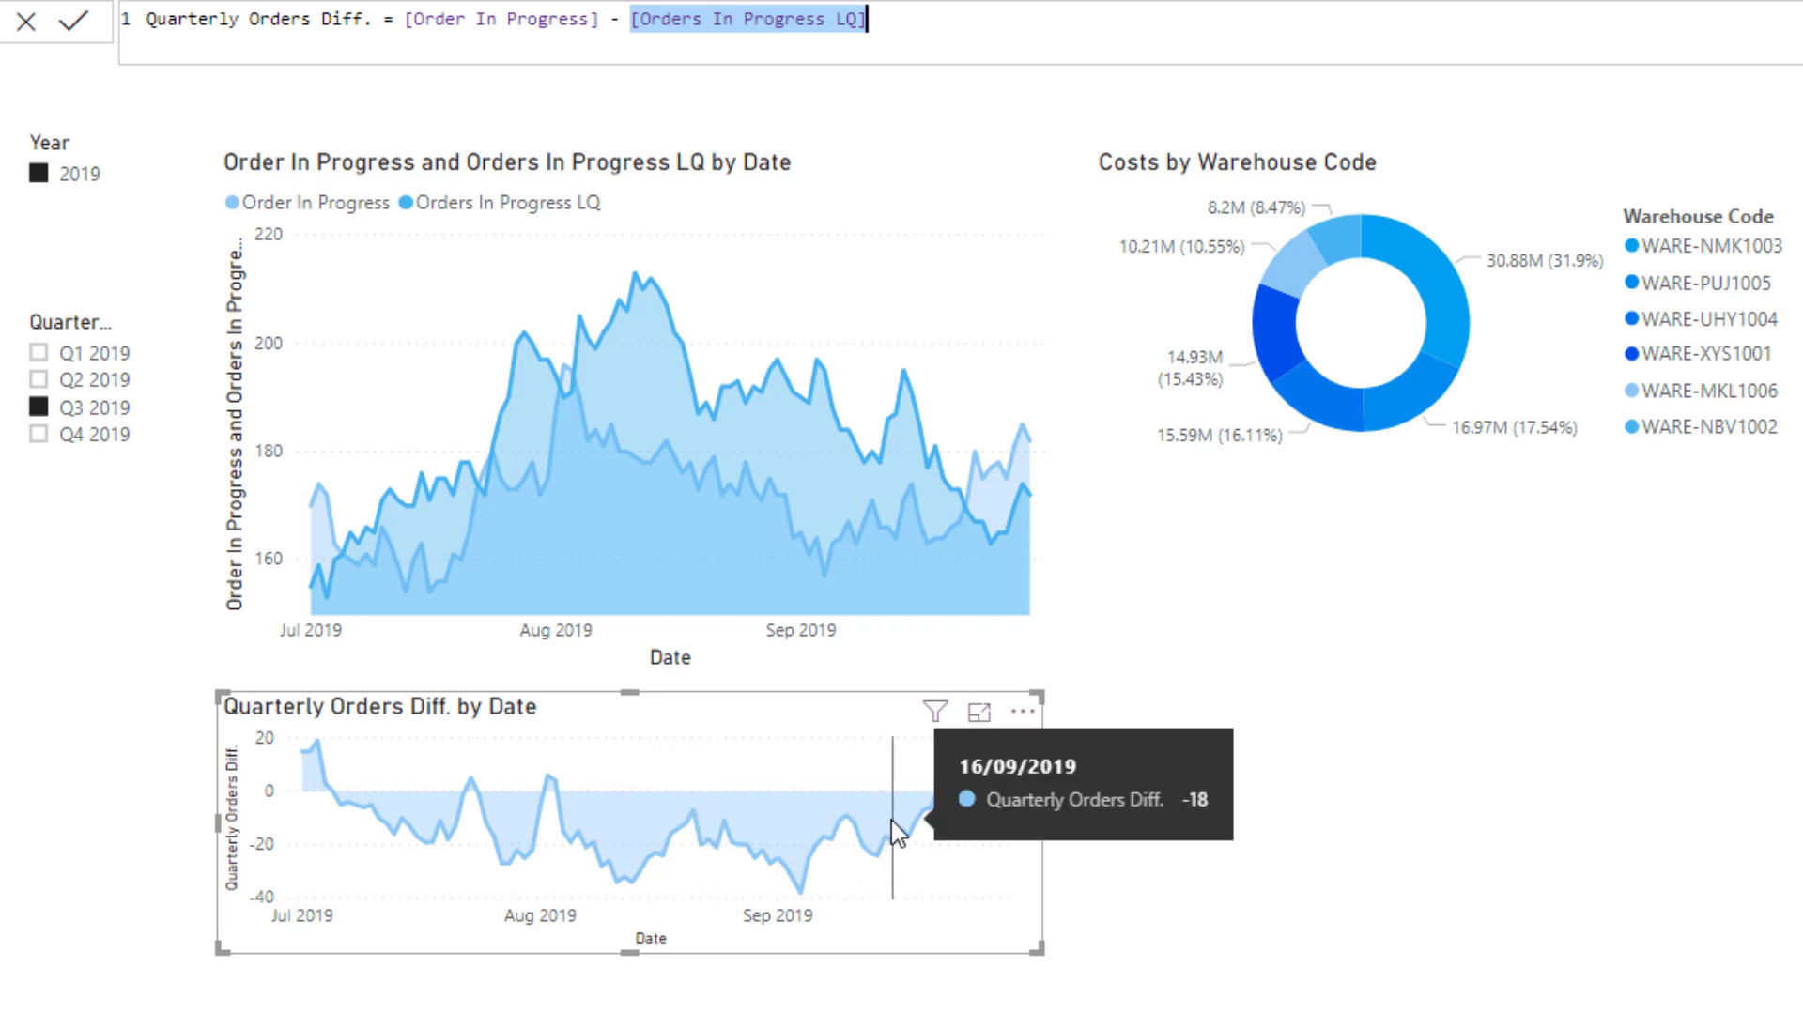
- Compare warehouses WARE-NMK1003, PUJ1005 and UHY1004 on the donut, then settle on WARE-XYS1001
{"action": "left_click", "coordinate": [1440, 314]}
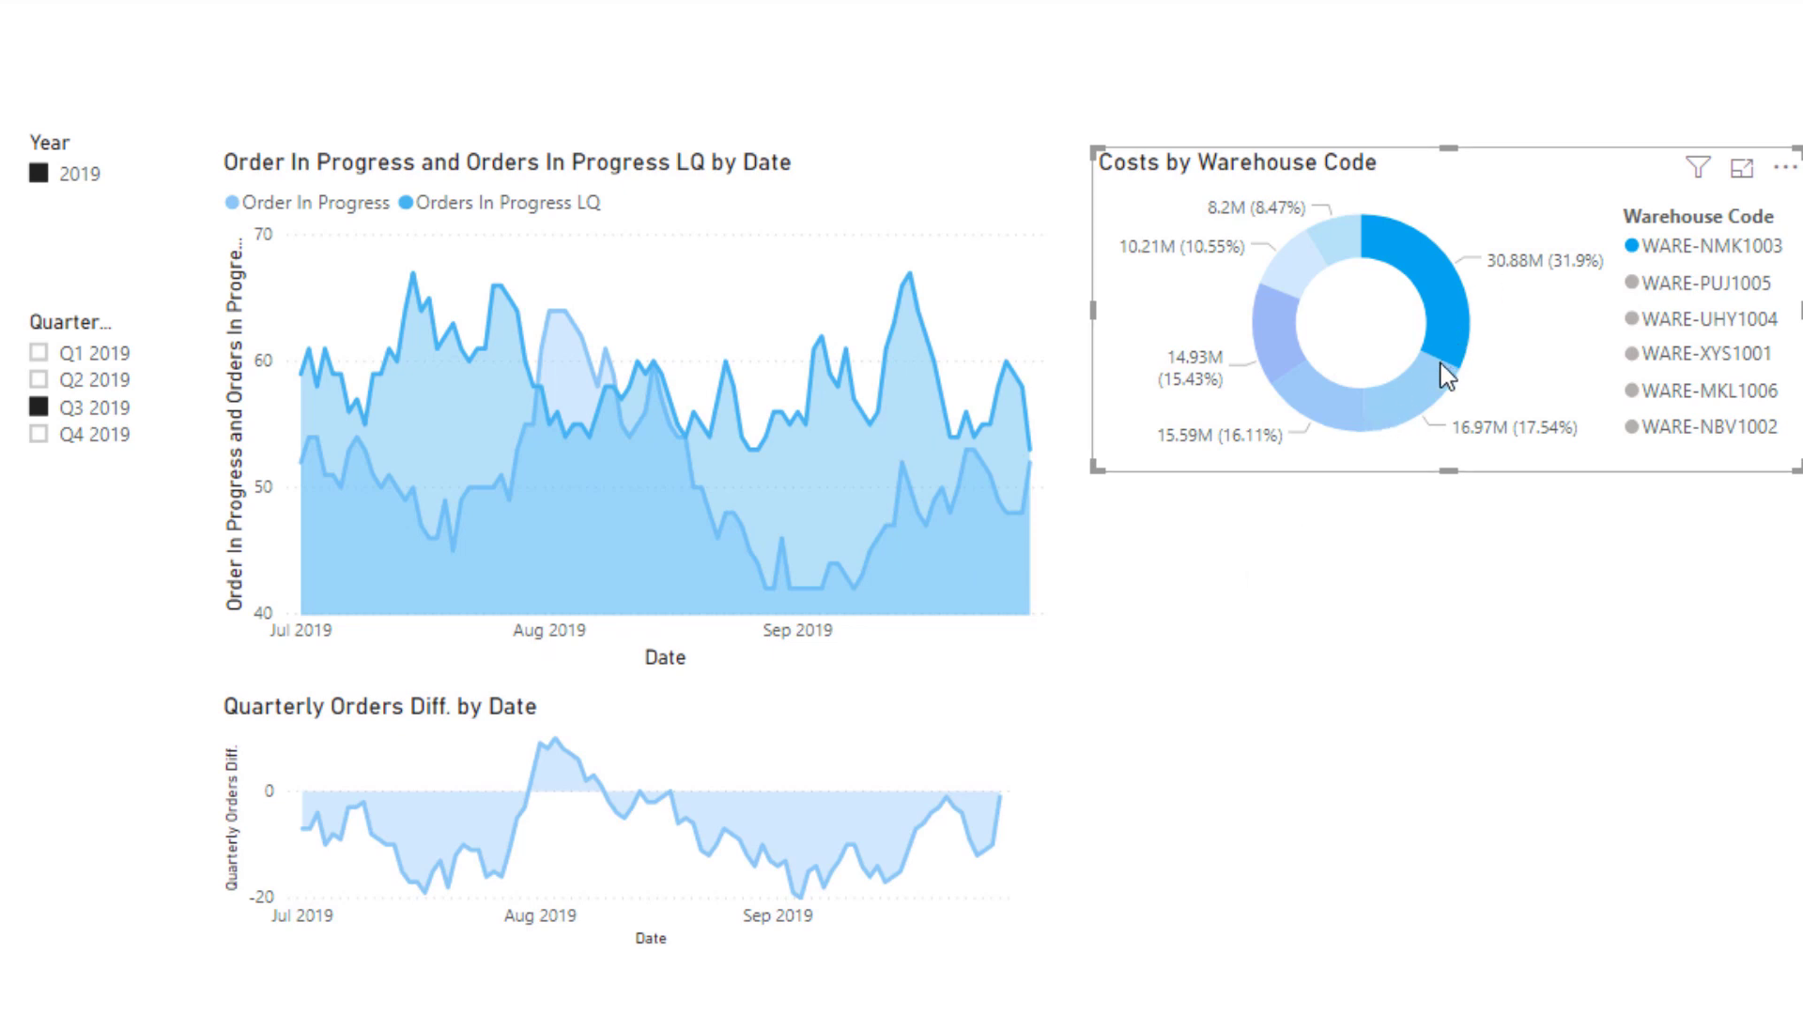
{"action": "left_click", "coordinate": [1447, 394]}
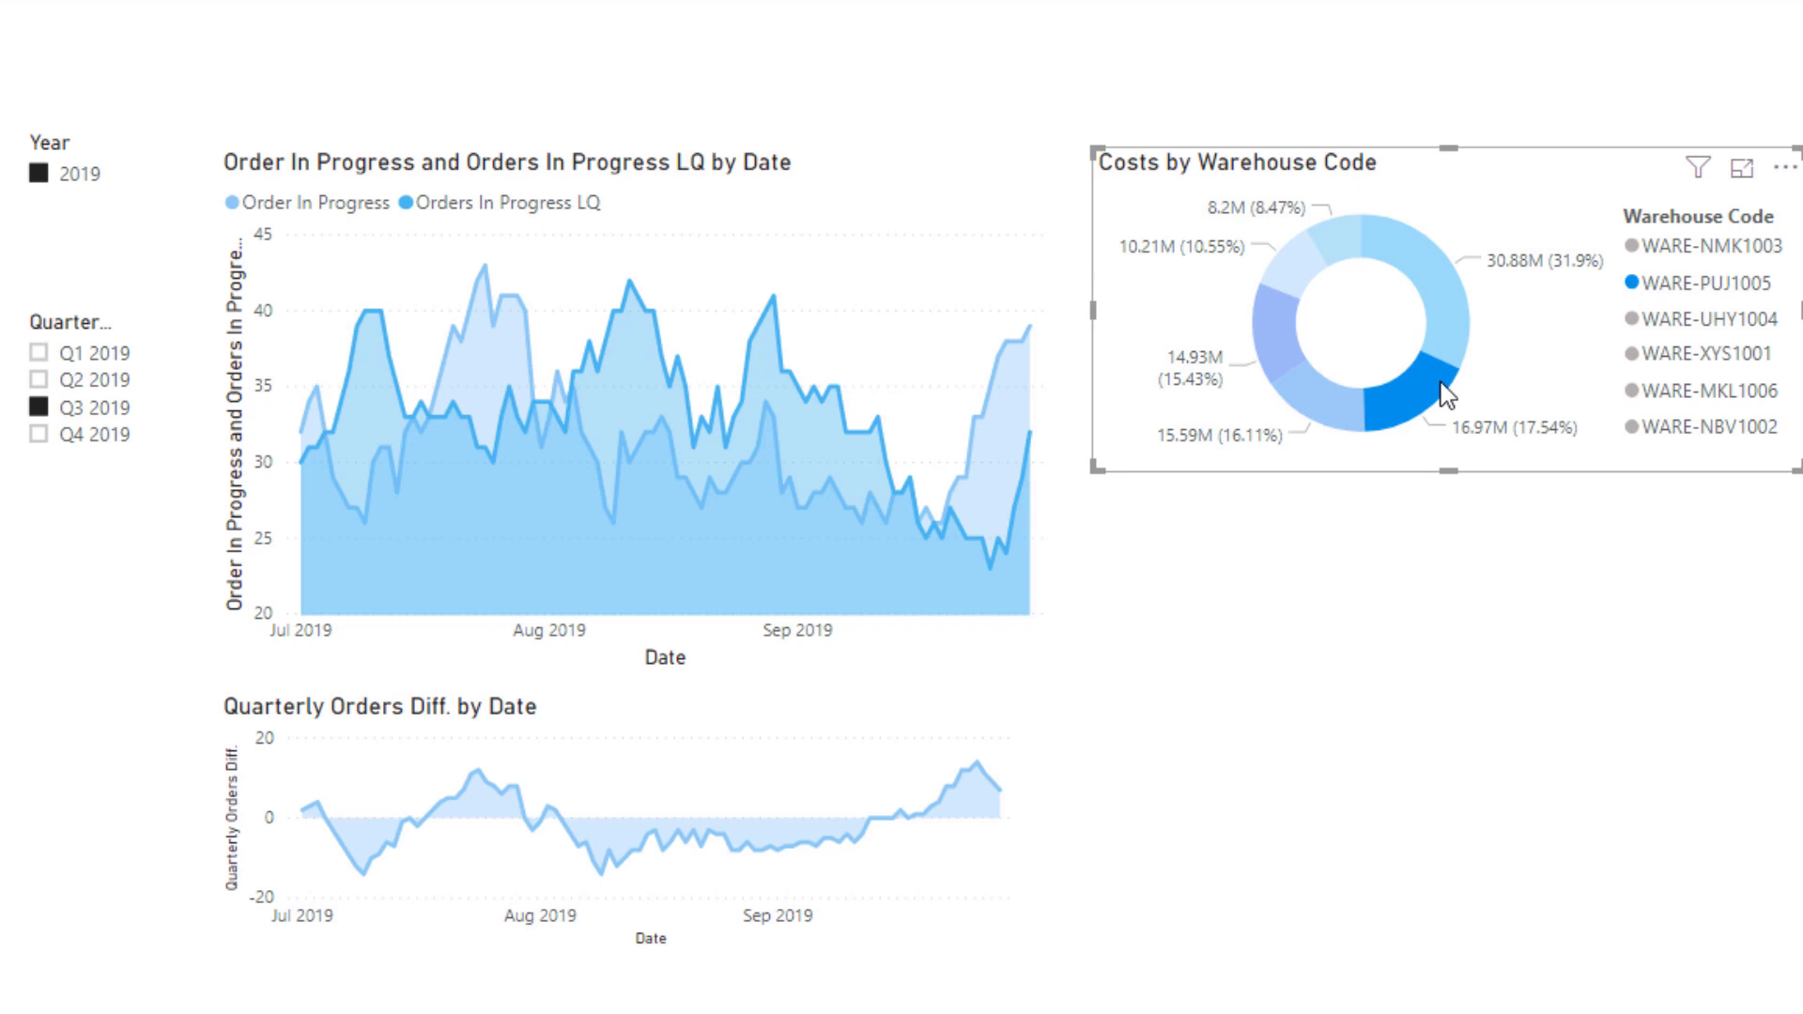
{"action": "left_click", "coordinate": [1304, 409]}
{"action": "left_click", "coordinate": [1270, 329]}
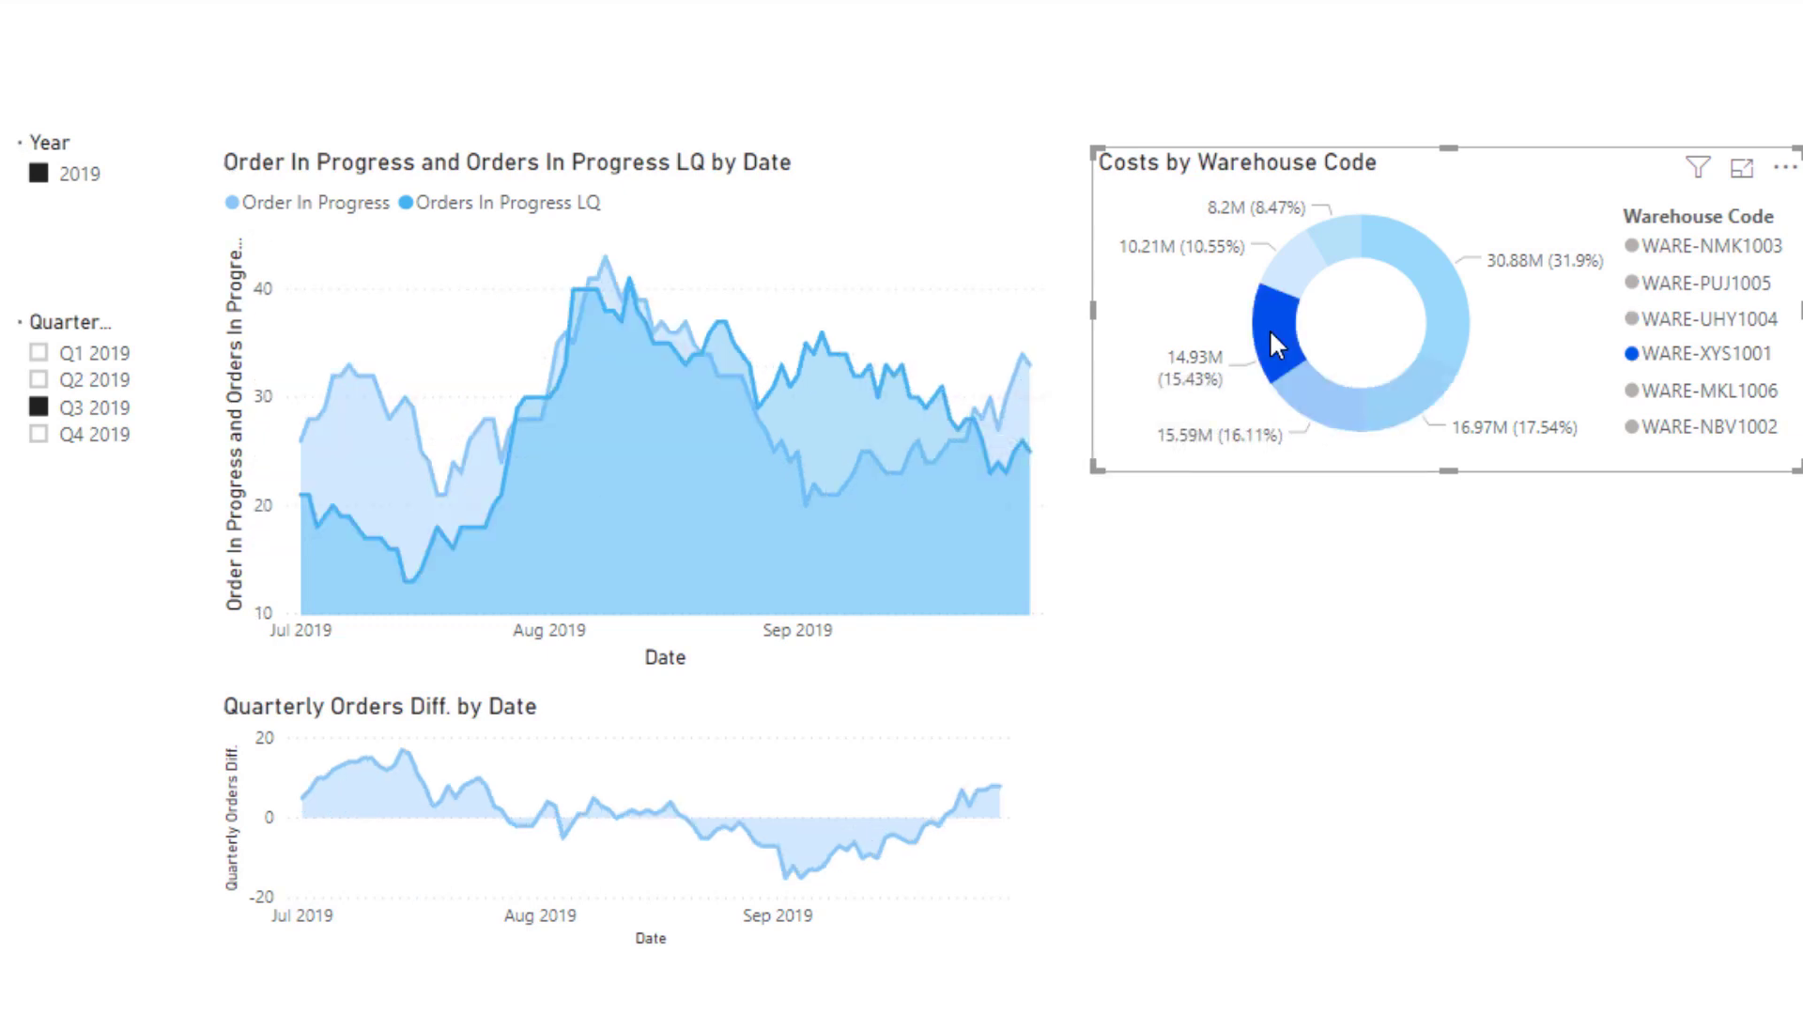
{"action": "mouse_move", "coordinate": [1310, 268]}
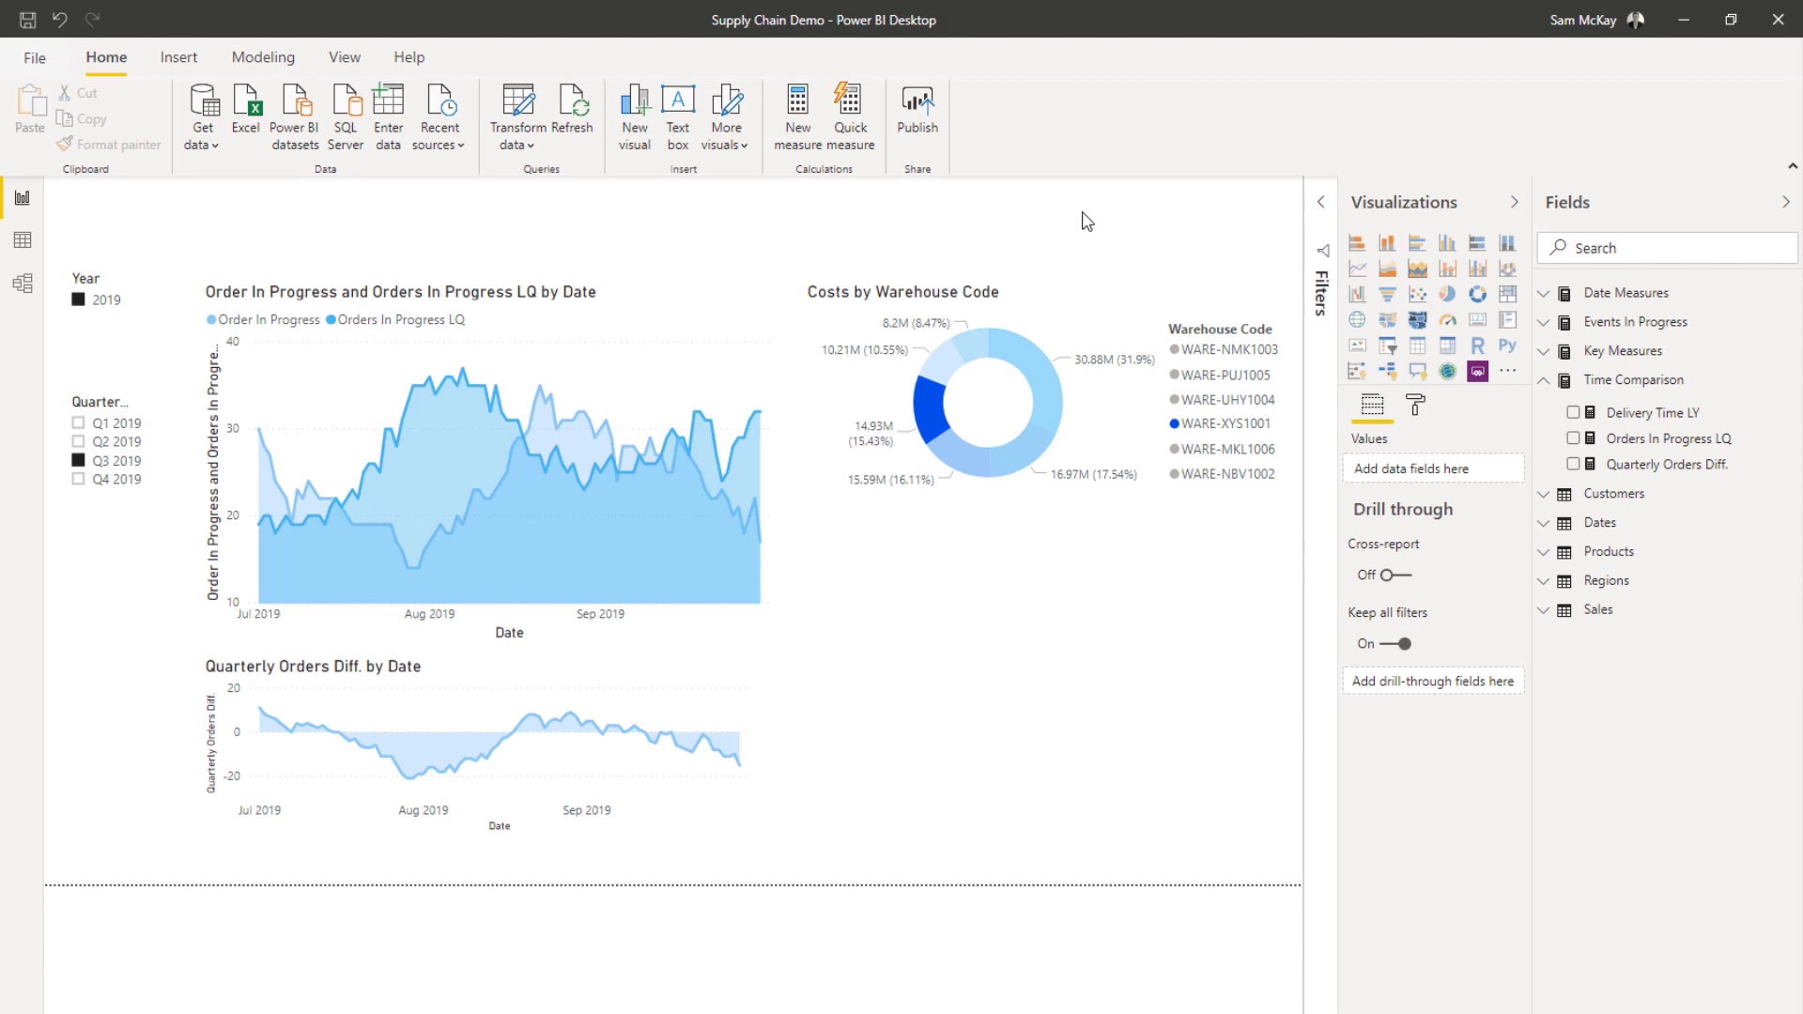
- Remove the WARE-XYS1001 cross-filter and inspect the all-warehouse values on the area chart
{"action": "left_click", "coordinate": [555, 319]}
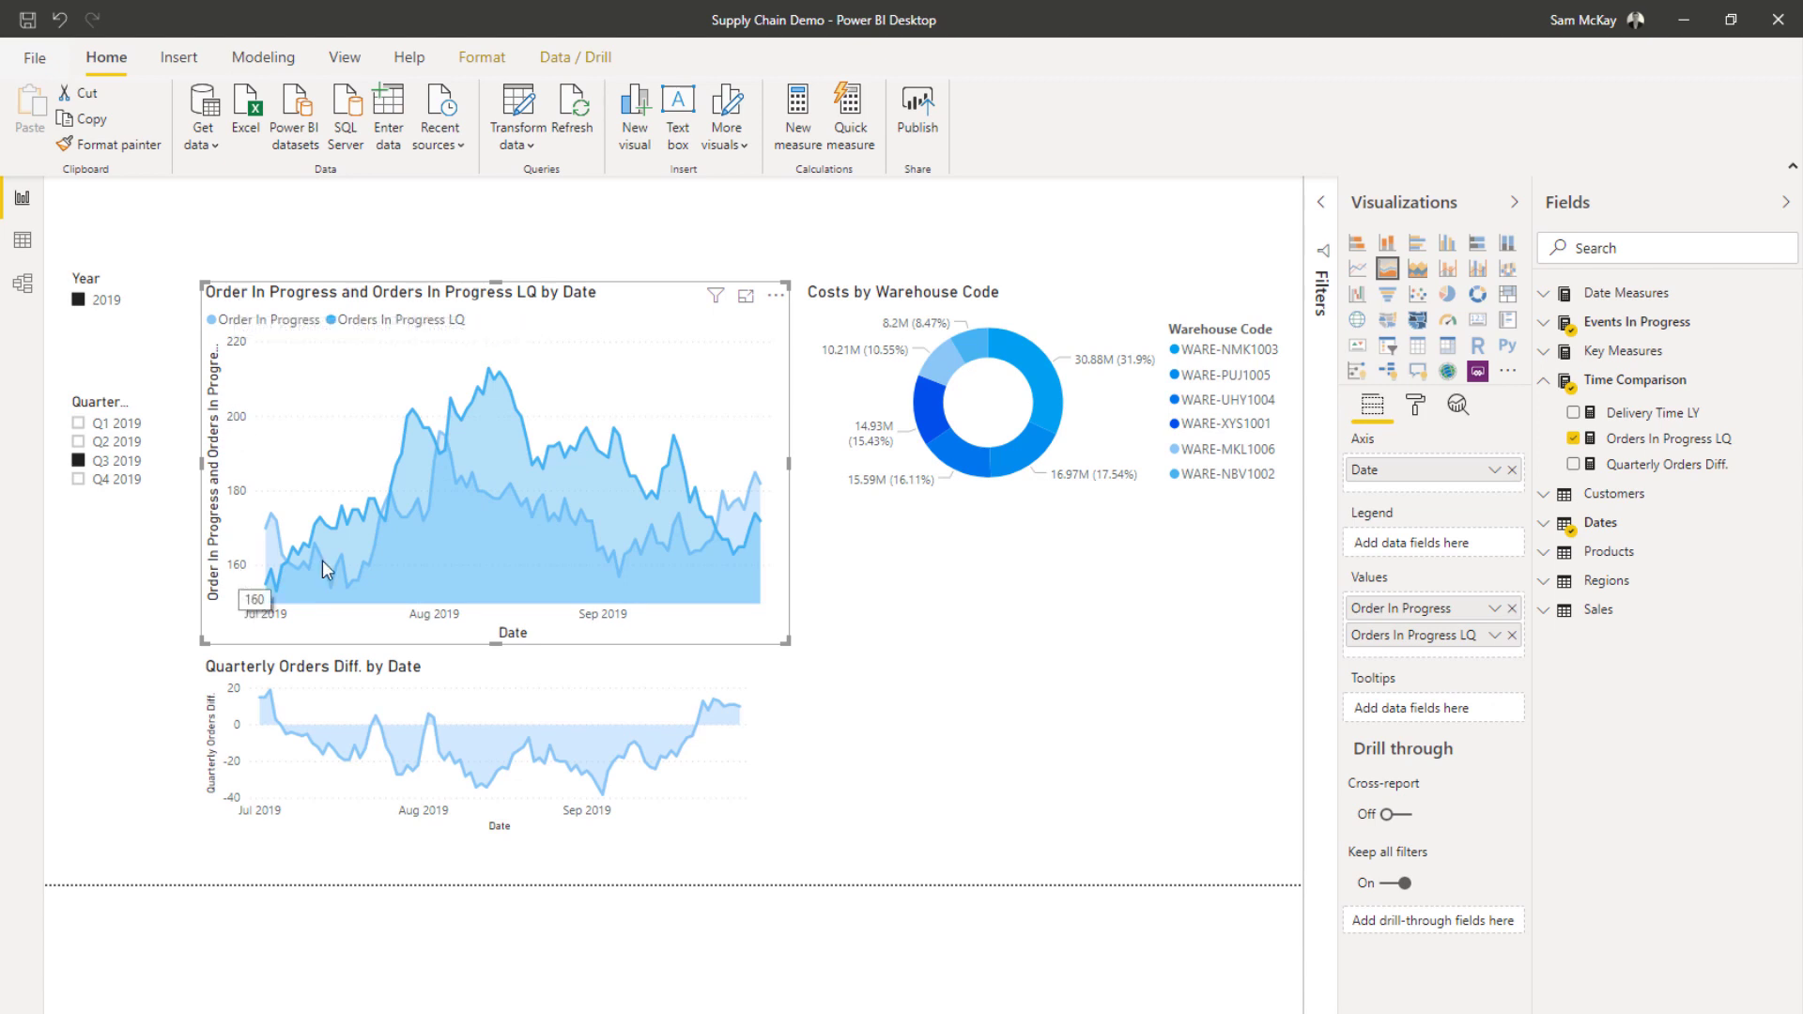
{"action": "mouse_move", "coordinate": [584, 490]}
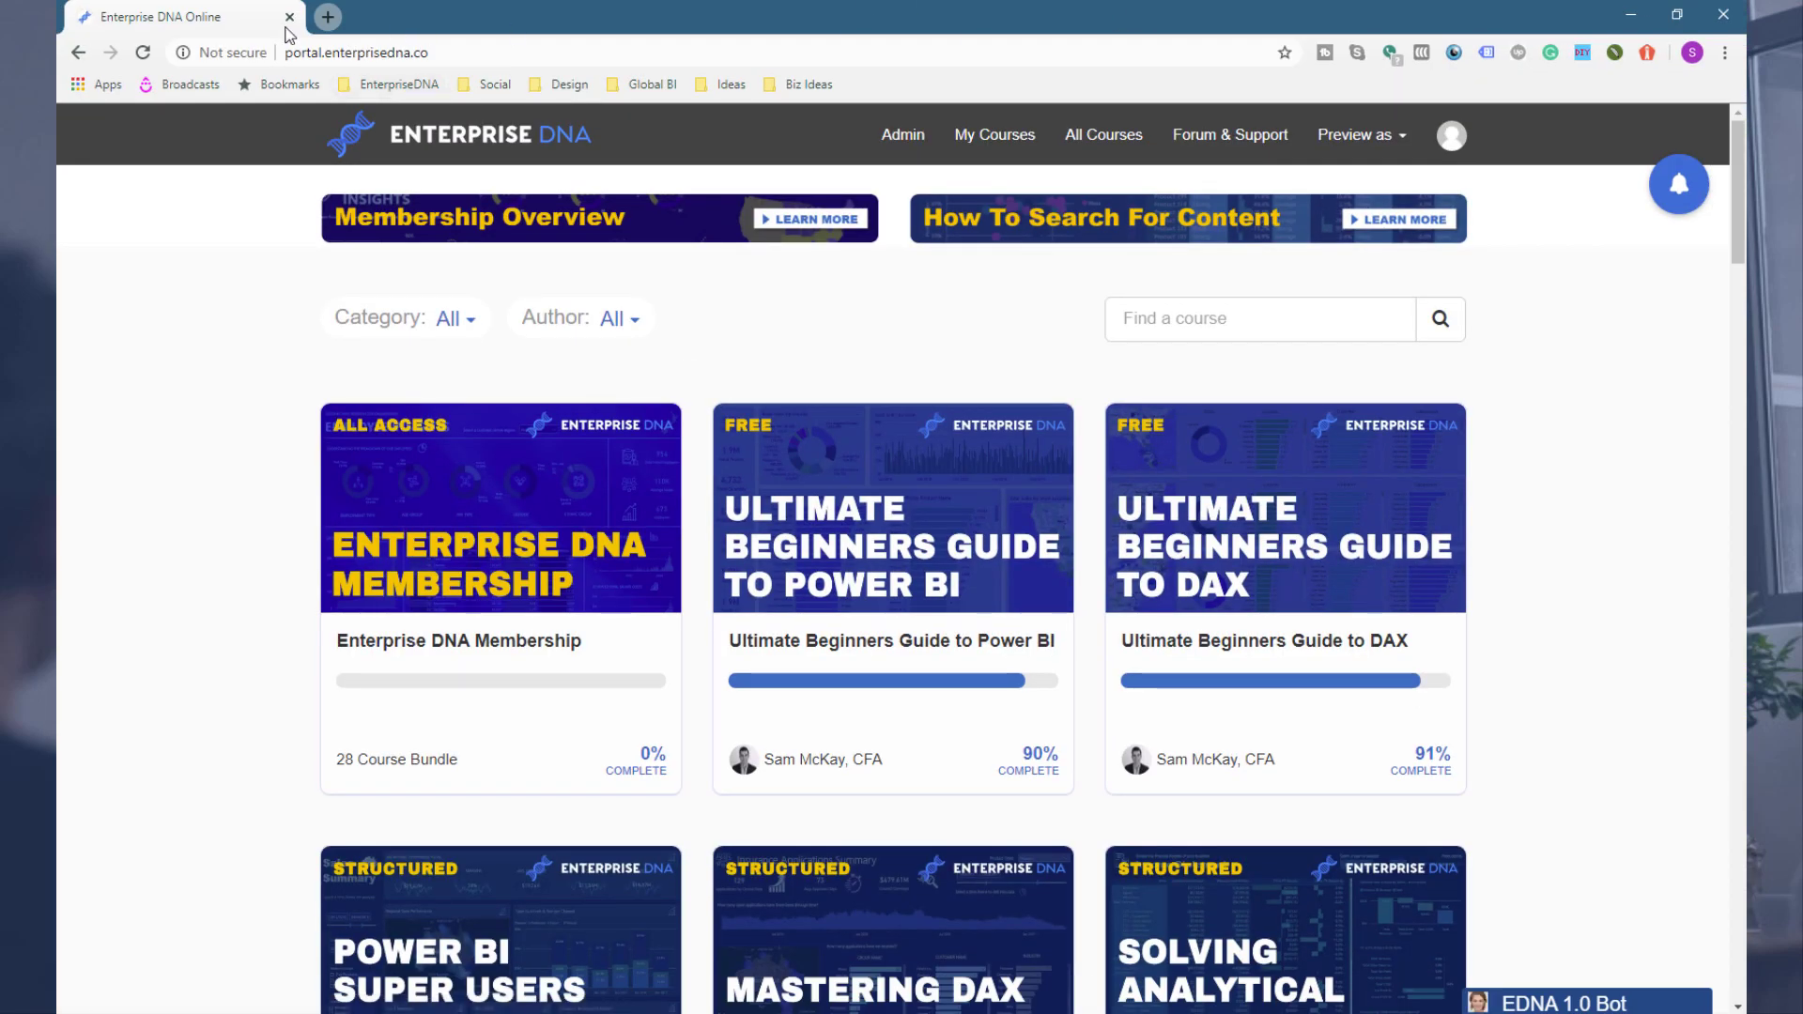
{"action": "left_click", "coordinate": [250, 45]}
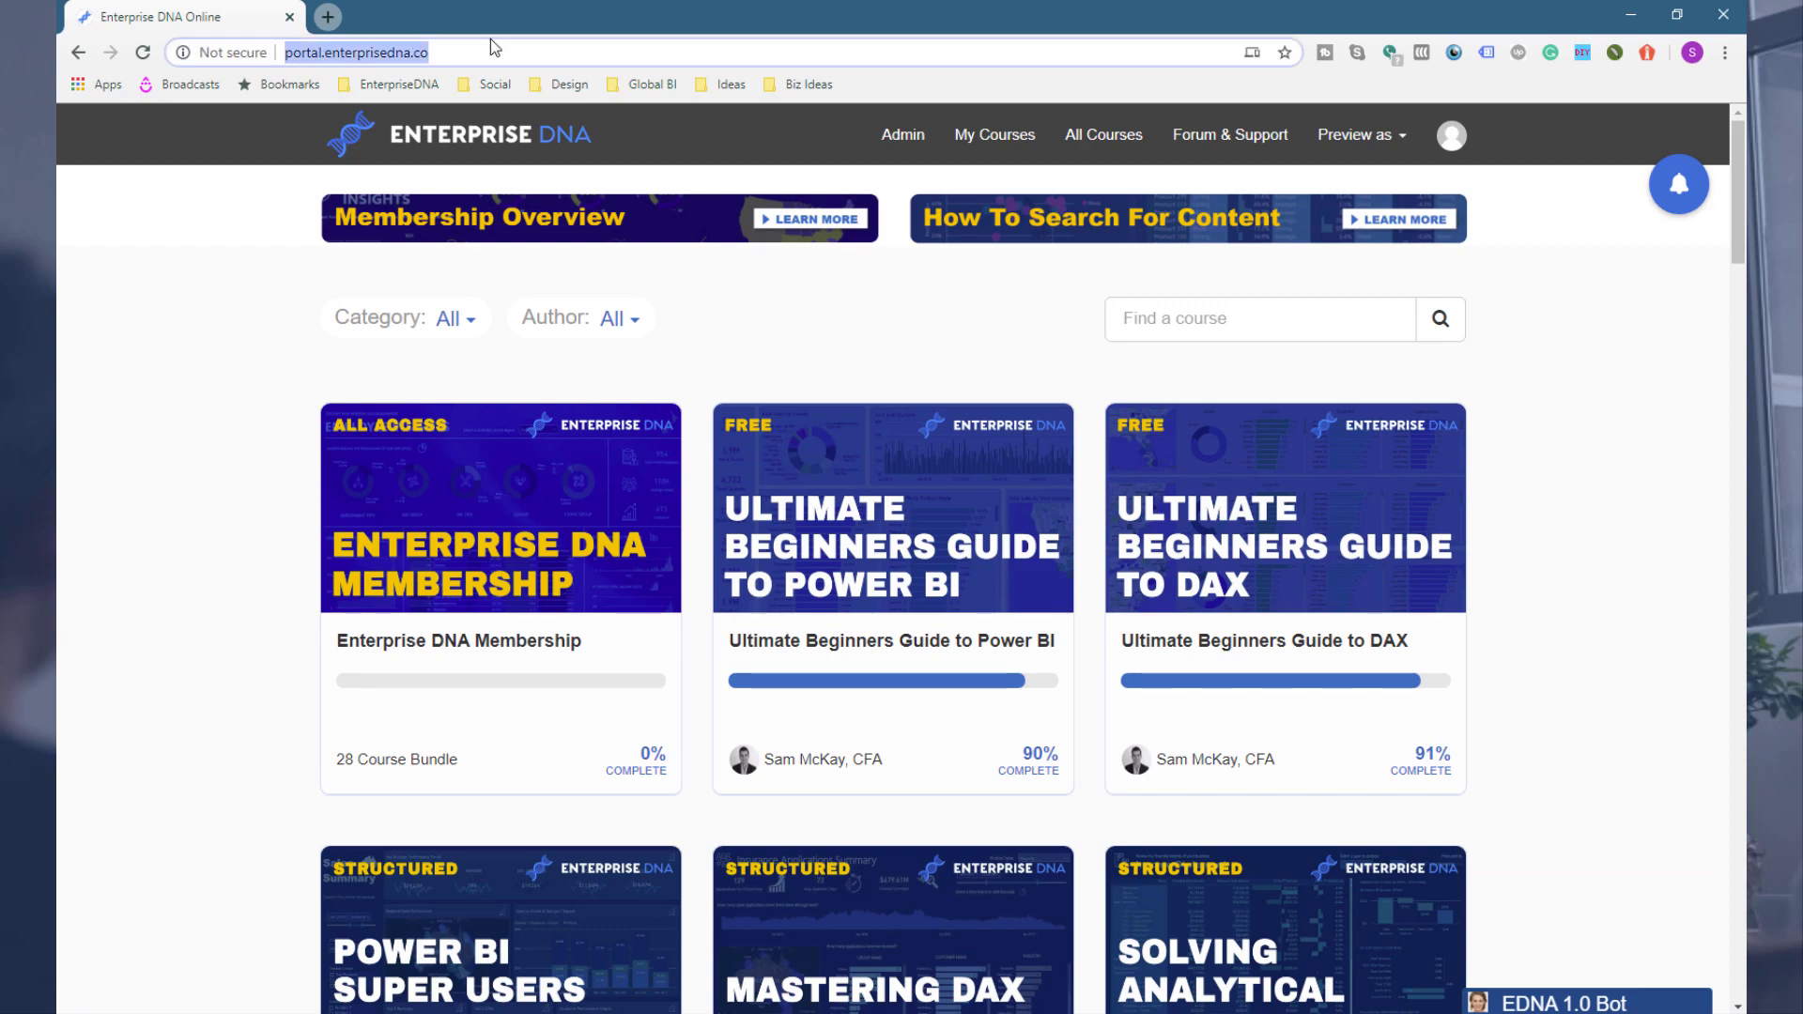
{"action": "scroll", "coordinate": [1137, 428], "scroll_direction": "down", "scroll_amount": 9}
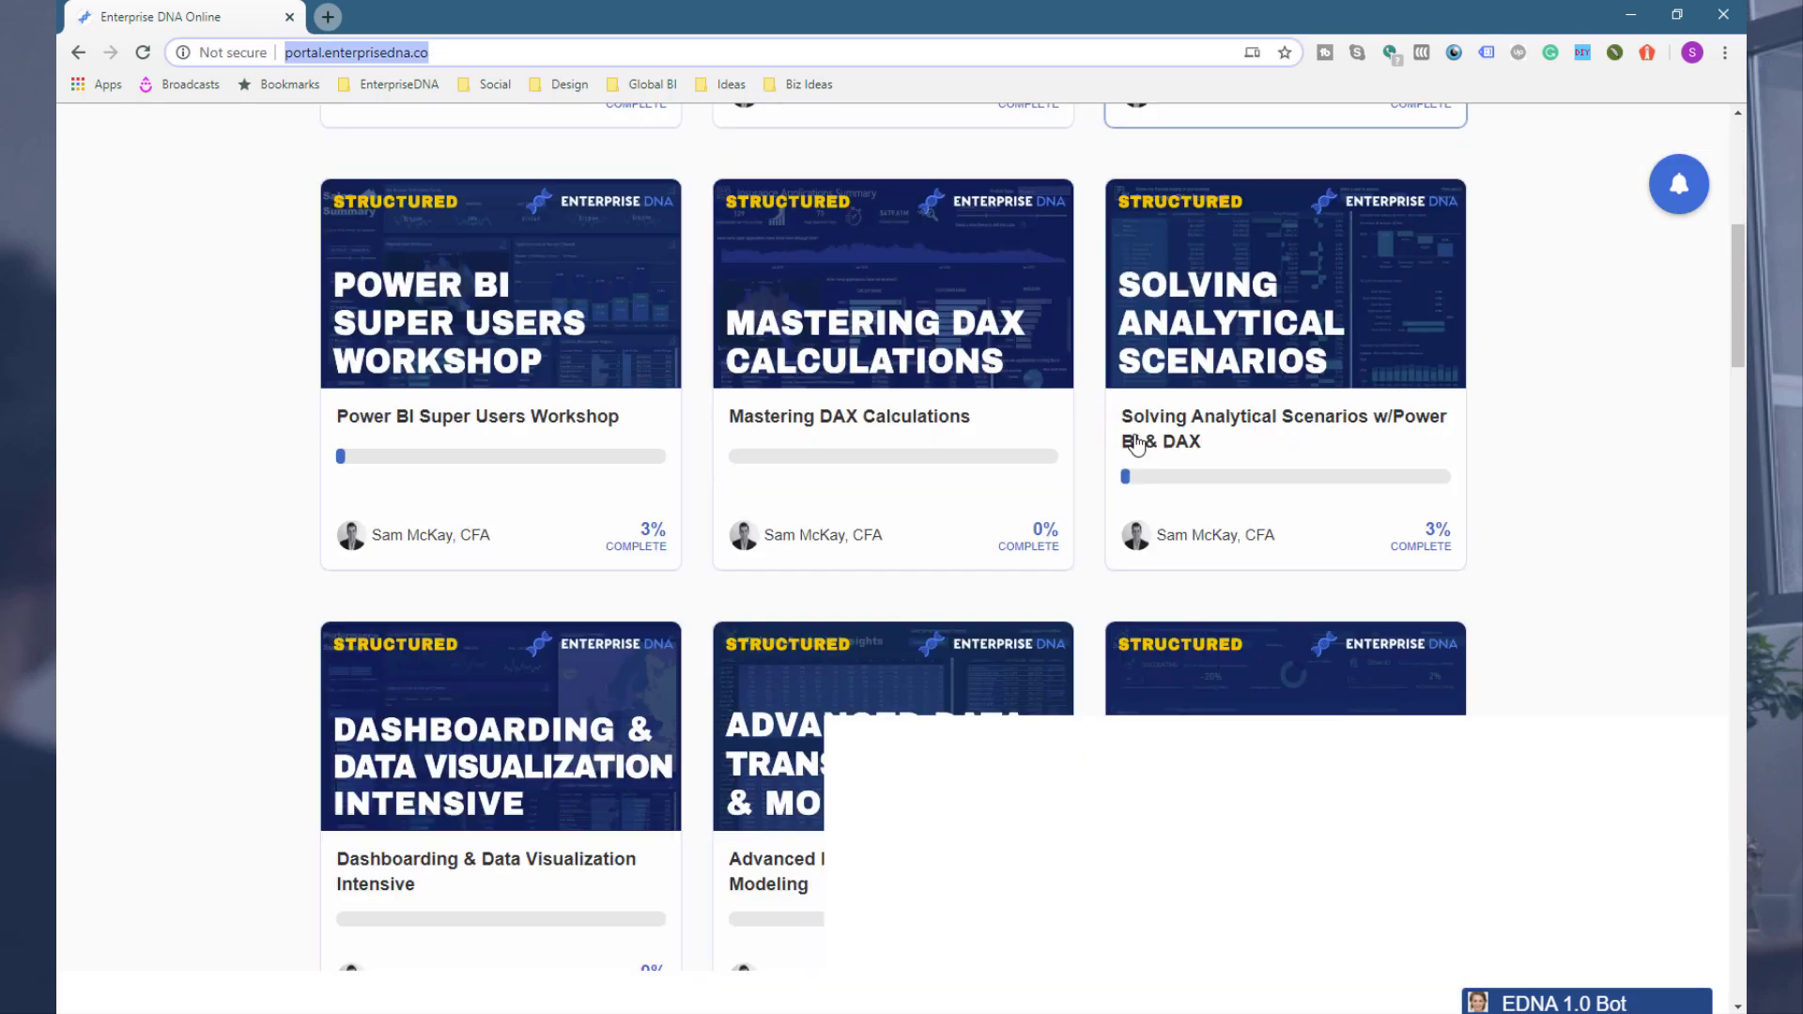
{"action": "scroll", "coordinate": [1135, 434], "scroll_direction": "down", "scroll_amount": 3}
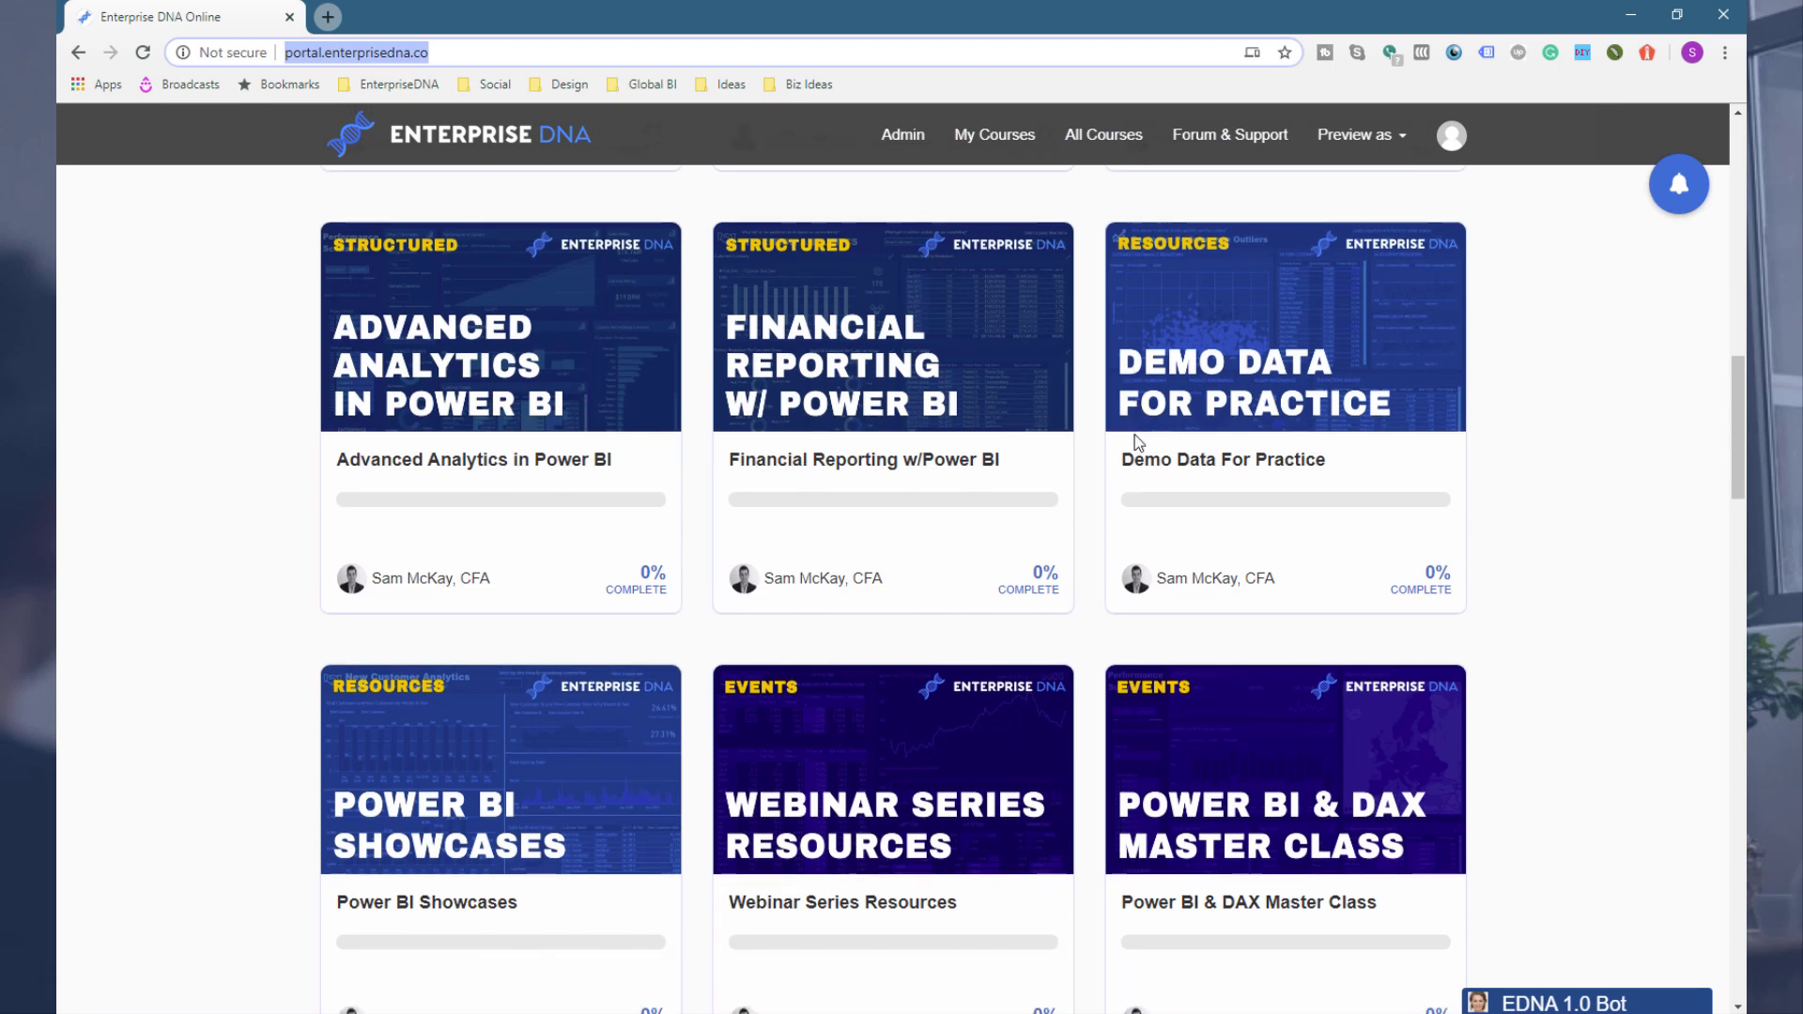
{"action": "scroll", "coordinate": [1123, 460], "scroll_direction": "down", "scroll_amount": 7}
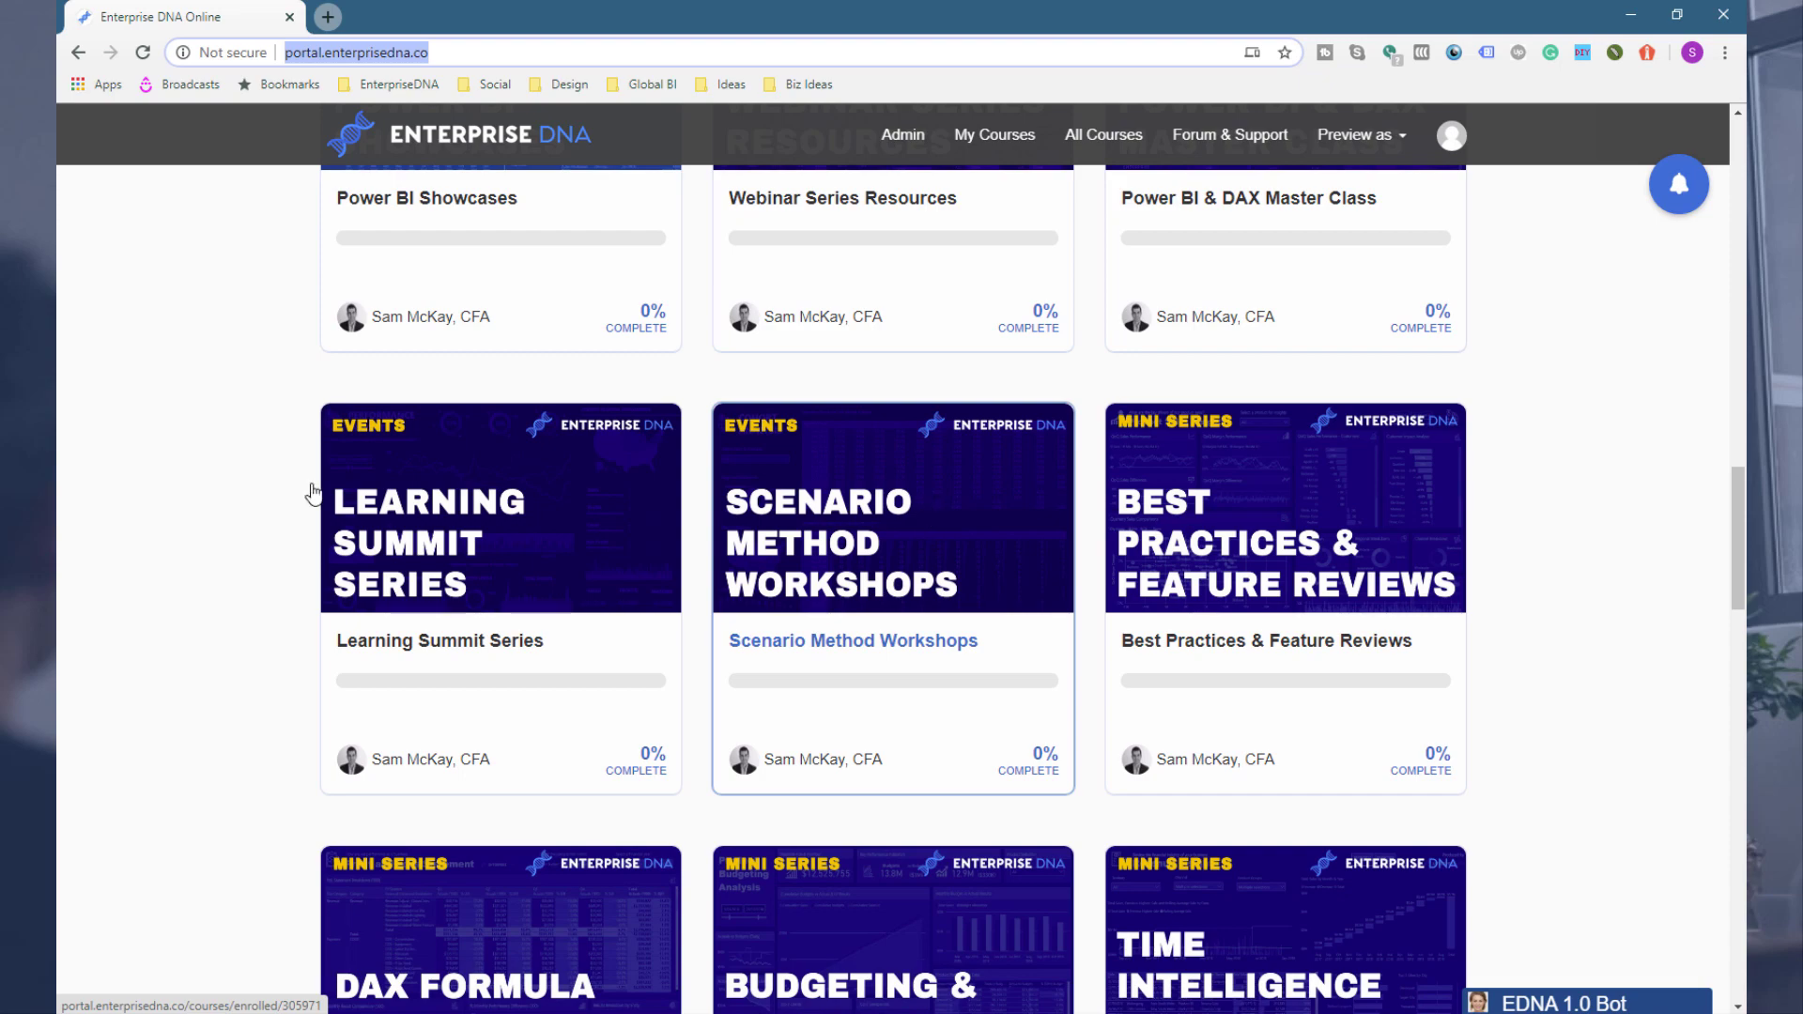
{"action": "scroll", "coordinate": [310, 504], "scroll_direction": "up", "scroll_amount": 10}
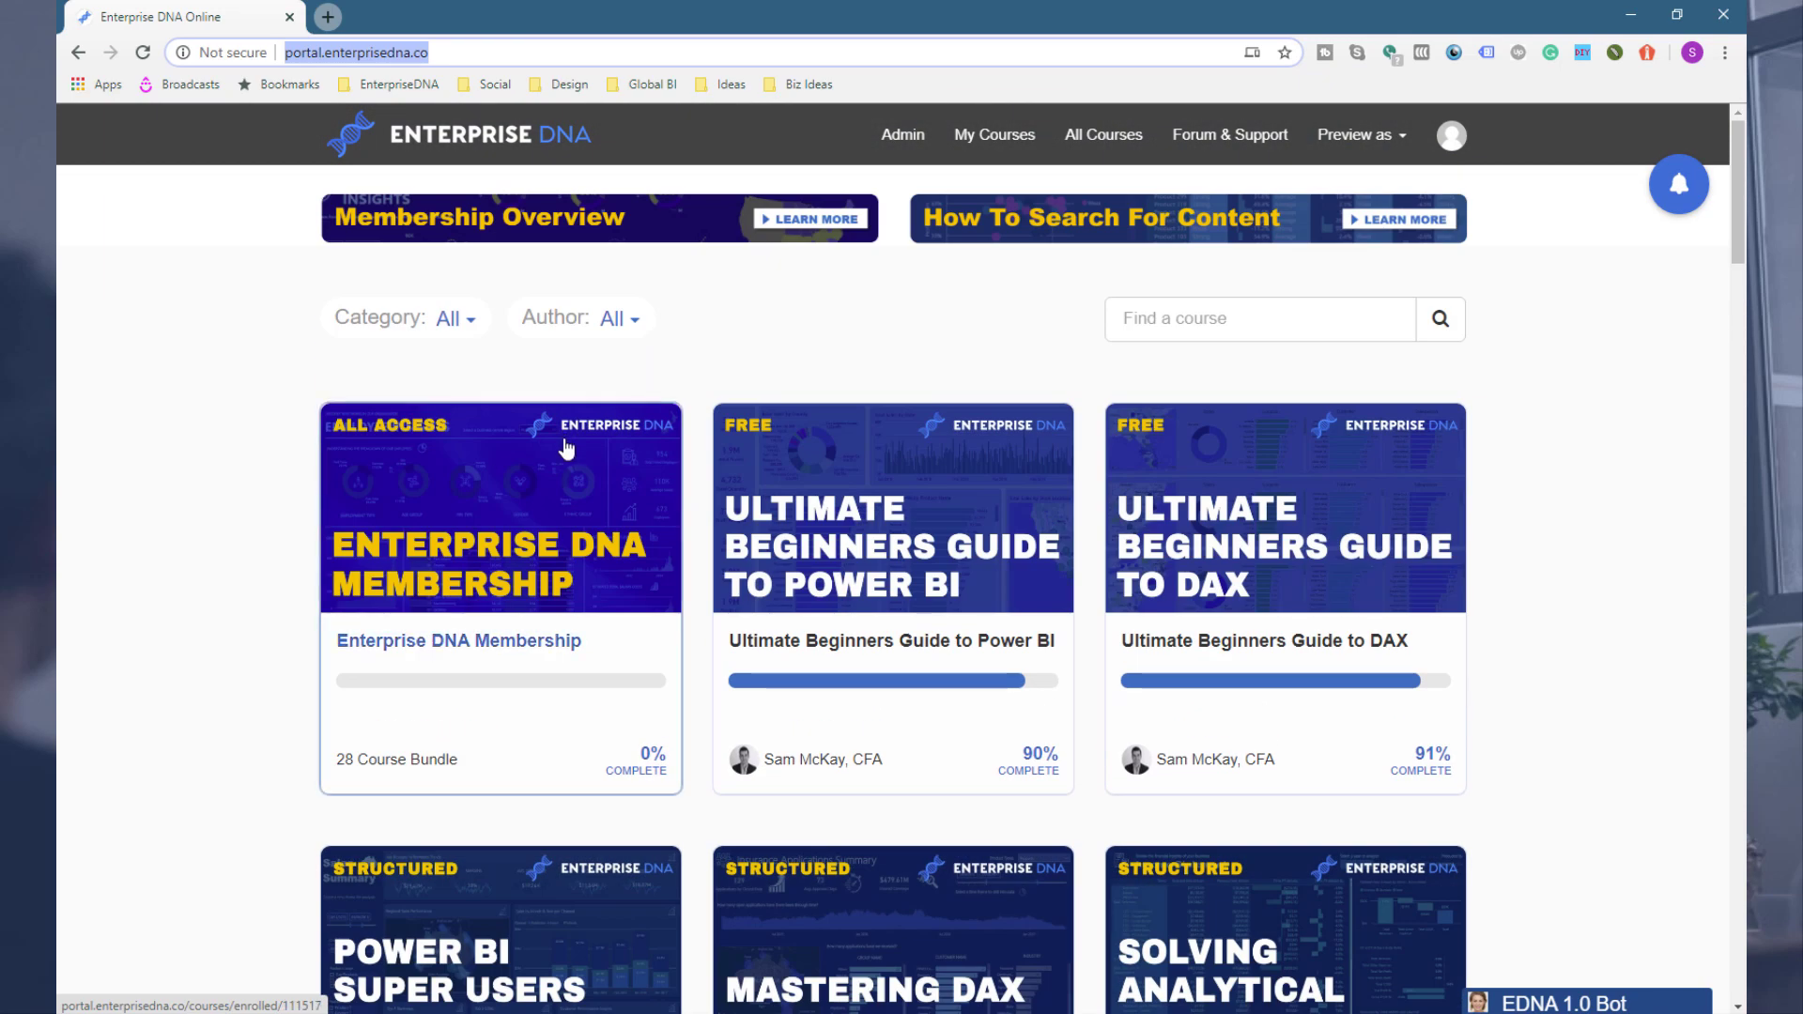